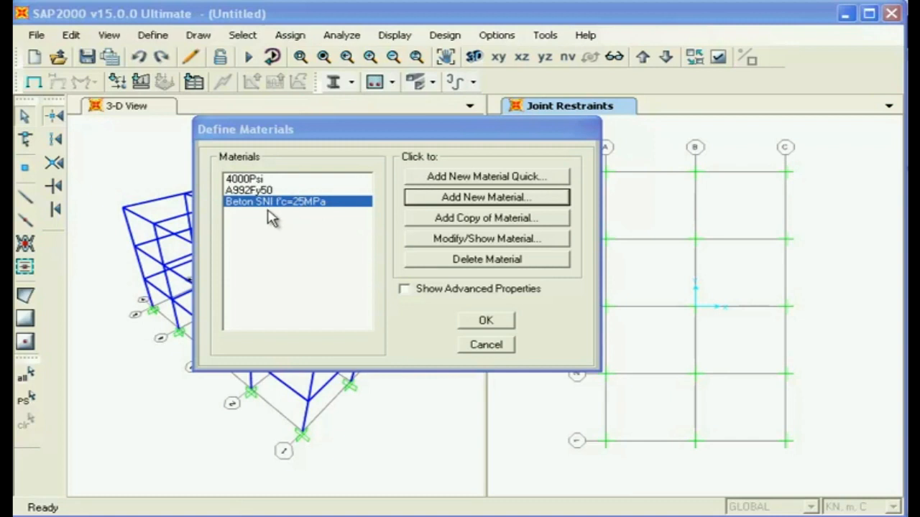
- Add a new material of type Rebar and name it Tulangan Pokok
click(317, 221)
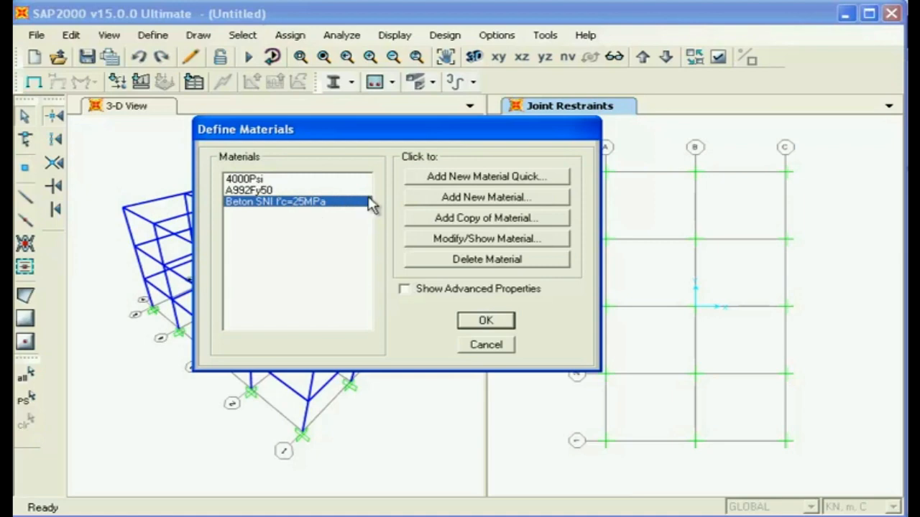
click(471, 200)
drag(468, 148, 281, 19)
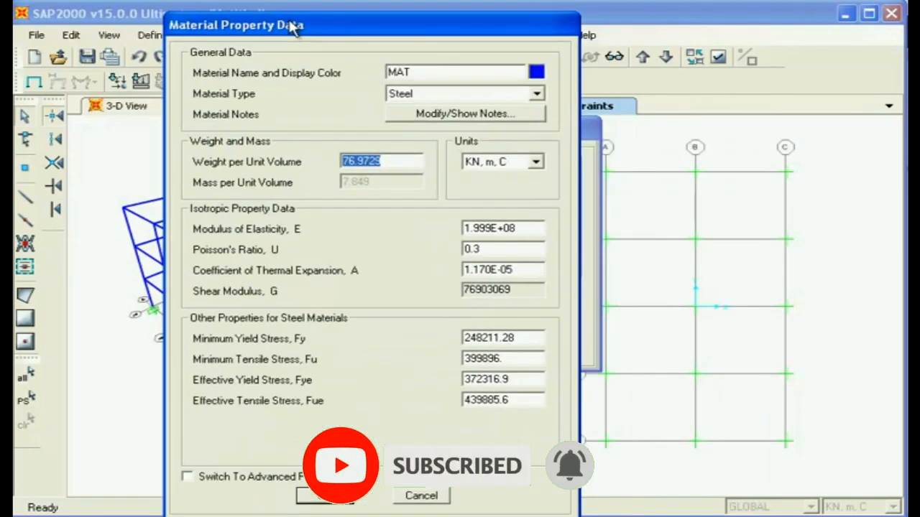
click(536, 96)
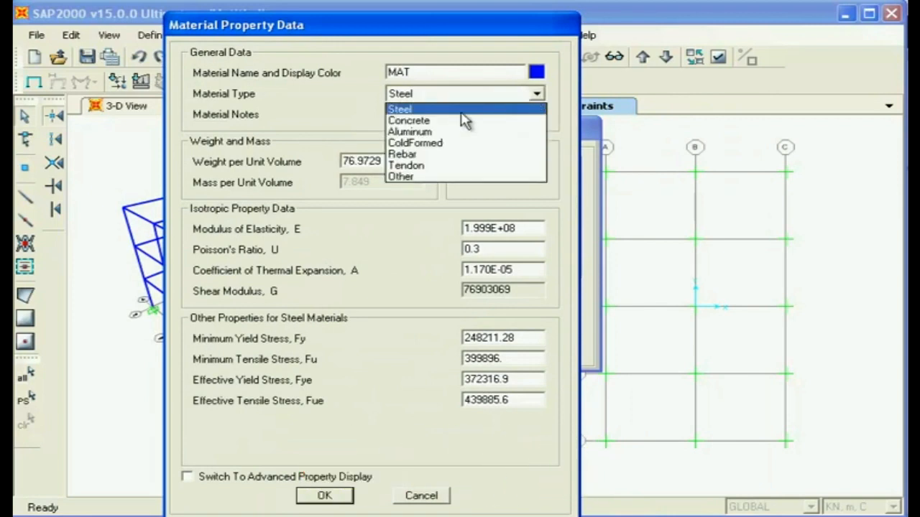
click(402, 155)
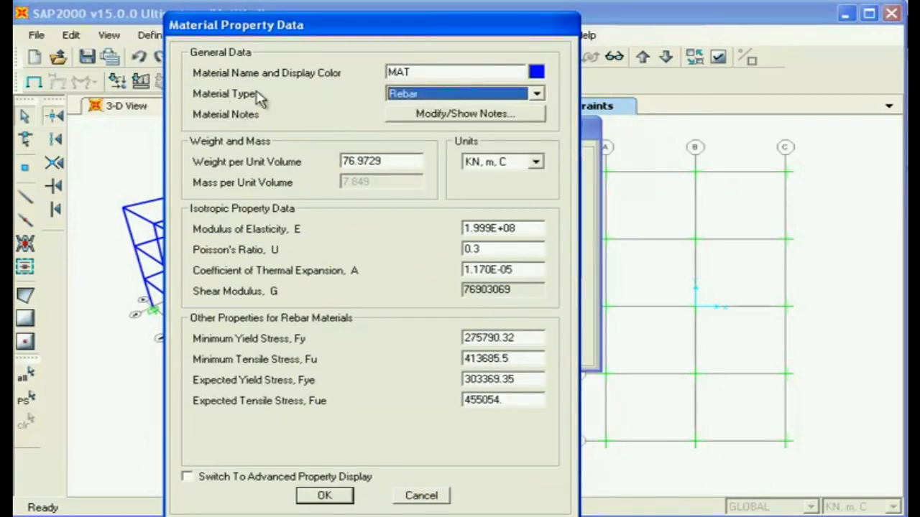
drag(436, 72, 304, 57)
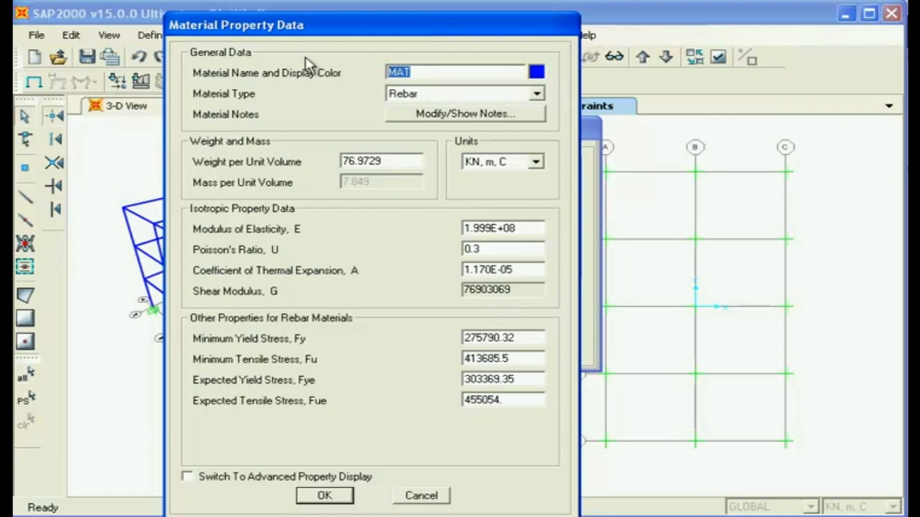
text(Tulangan Pokok)
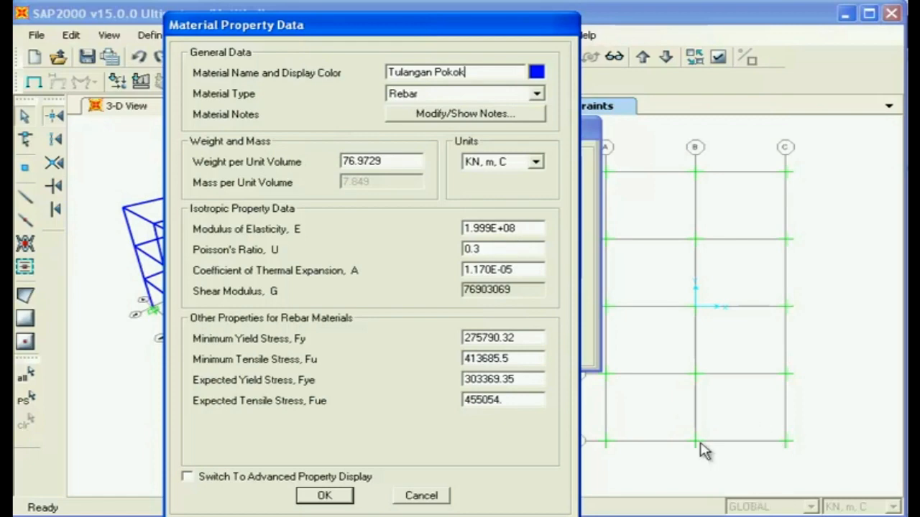
- Consult the steel (Baja) density in PPI Untuk Gedung 1983.pdf in Adobe Reader, and set the rebar's weight per unit volume to 78.5 in SAP2000
key(alt+Tab)
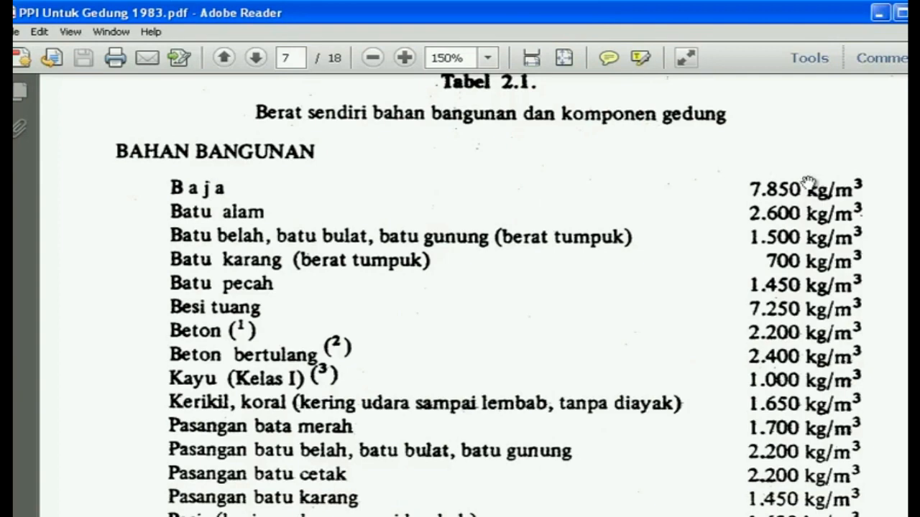
ctrl+scroll(593, 272, up, 1)
drag(598, 254, 468, 181)
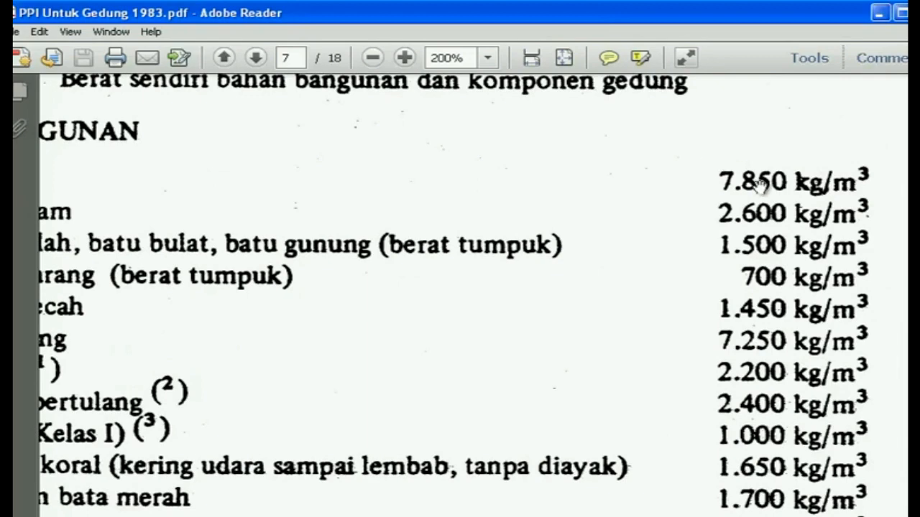
click(875, 14)
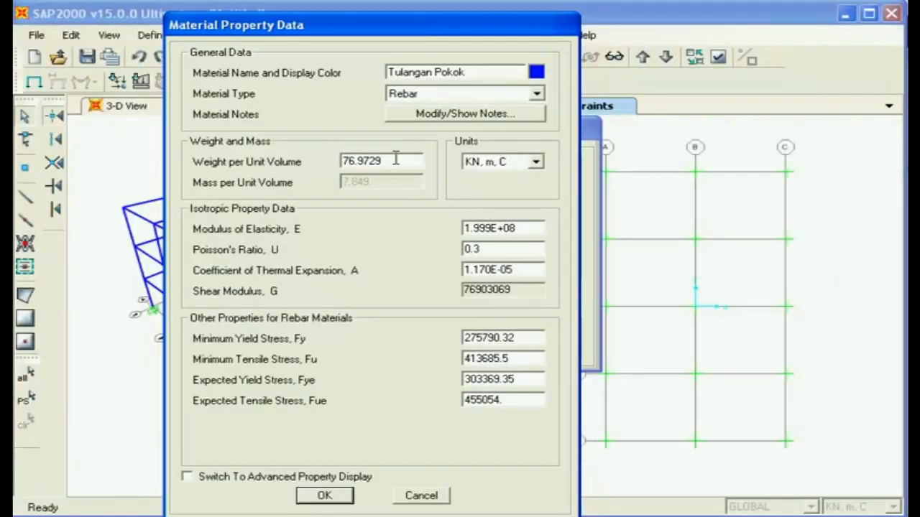
click(395, 159)
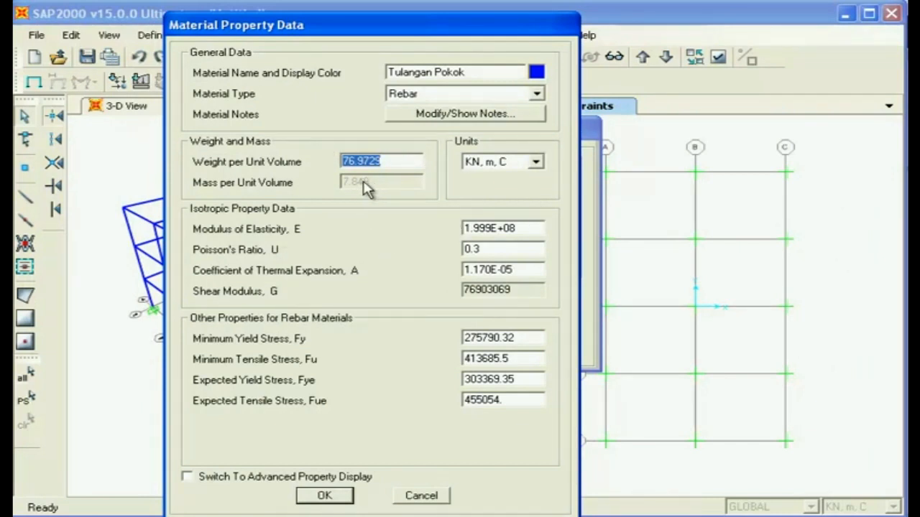
text(78.5)
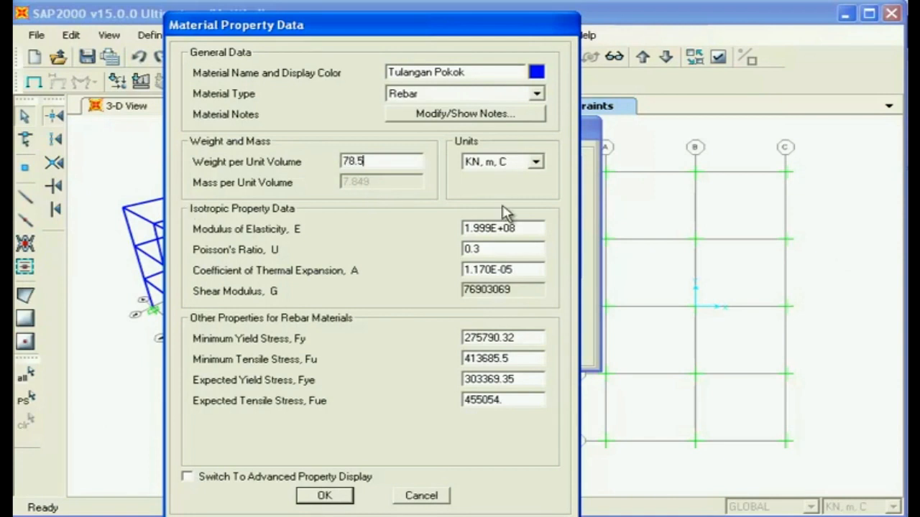
- Examine the steel mechanical properties and the table of minimum fu and fy by steel grade in the 215-page PDF standard
click(501, 251)
click(526, 233)
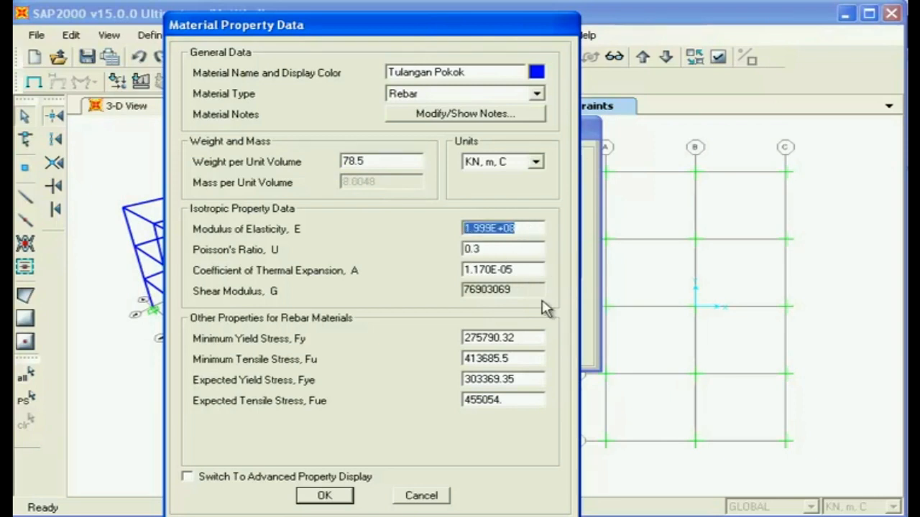
click(787, 516)
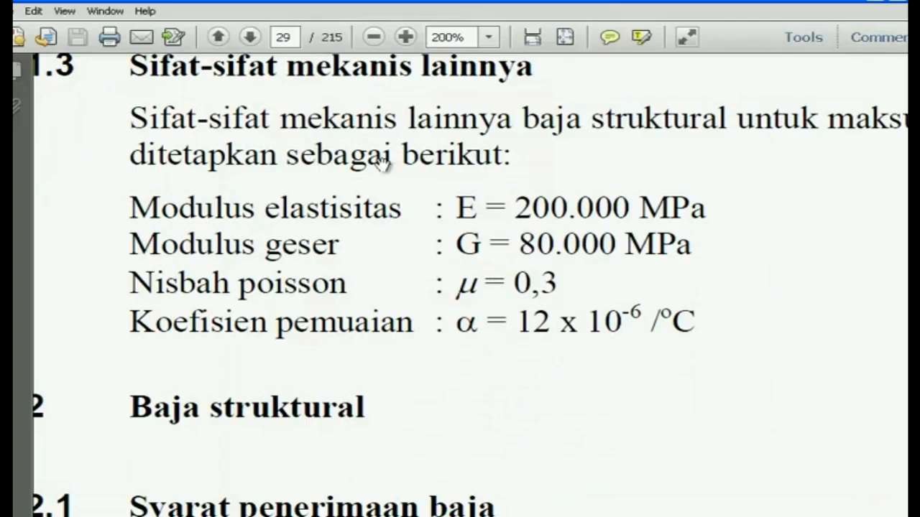
scroll(367, 164, up, 1)
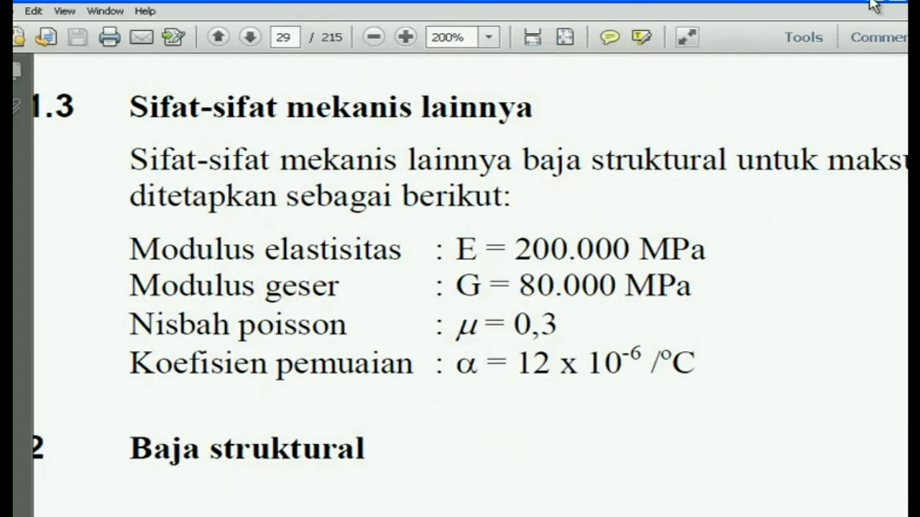
scroll(547, 248, down, 10)
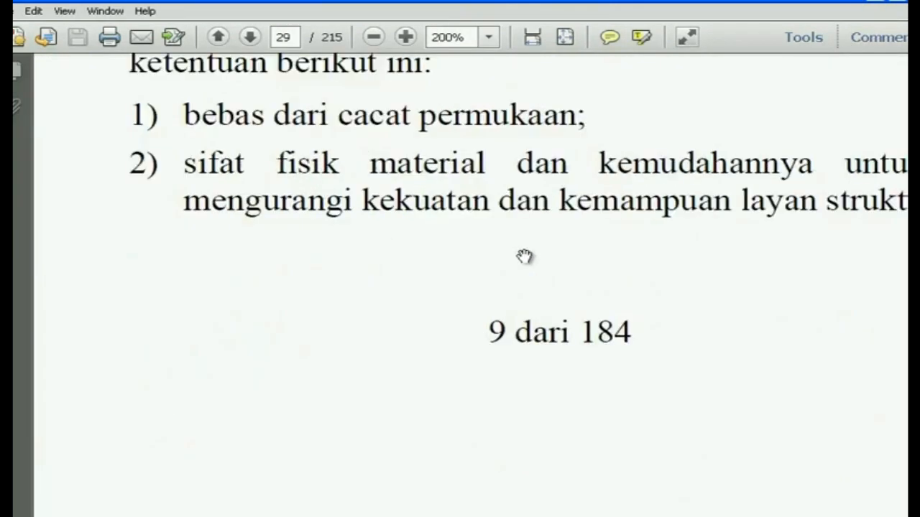
scroll(512, 252, down, 10)
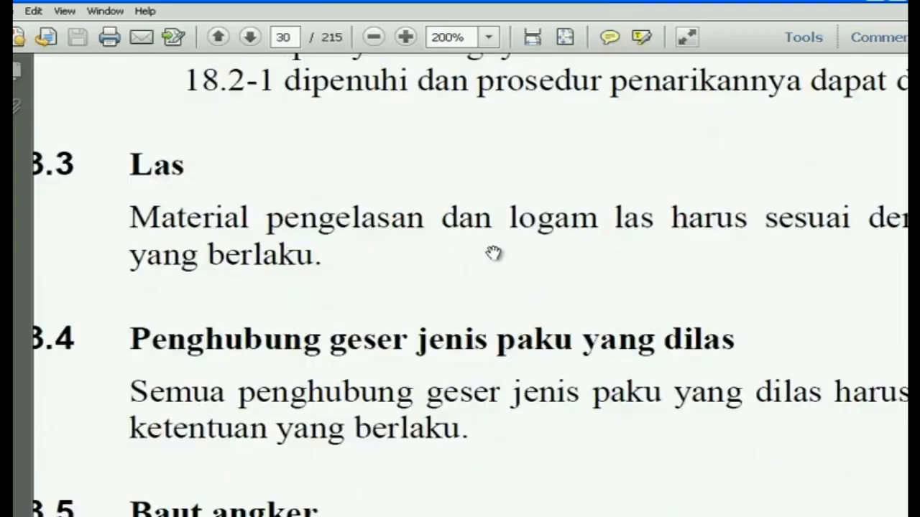
scroll(484, 249, down, 10)
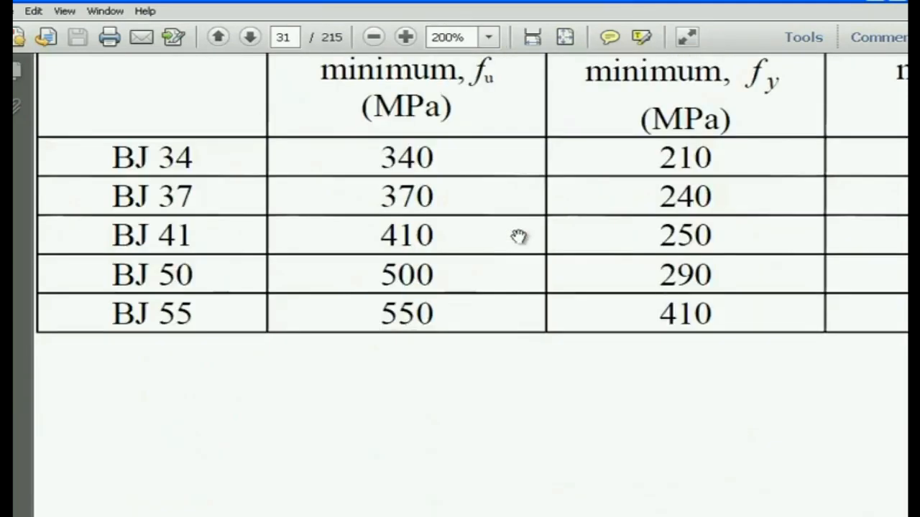
ctrl+scroll(532, 231, down, 1)
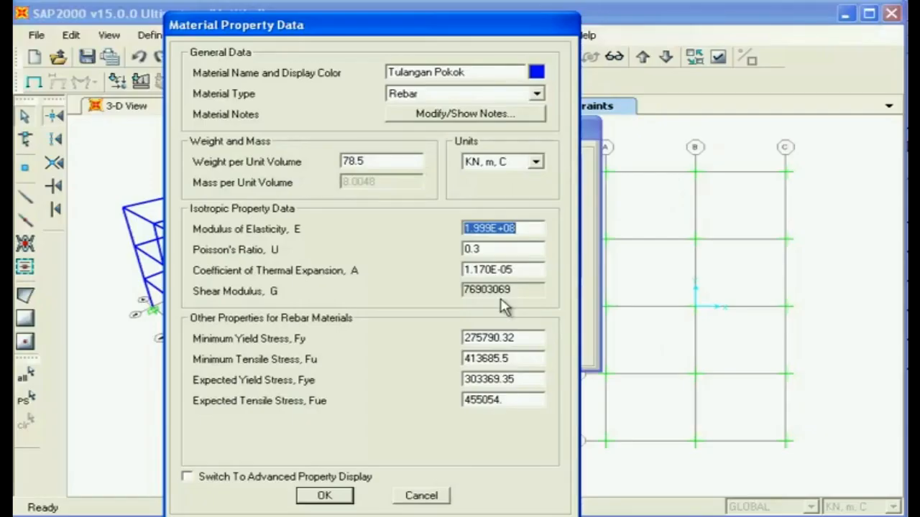
- Set the rebar's minimum yield stress Fy to 240 MPa and minimum tensile stress Fu to 370 MPa
double_click(520, 337)
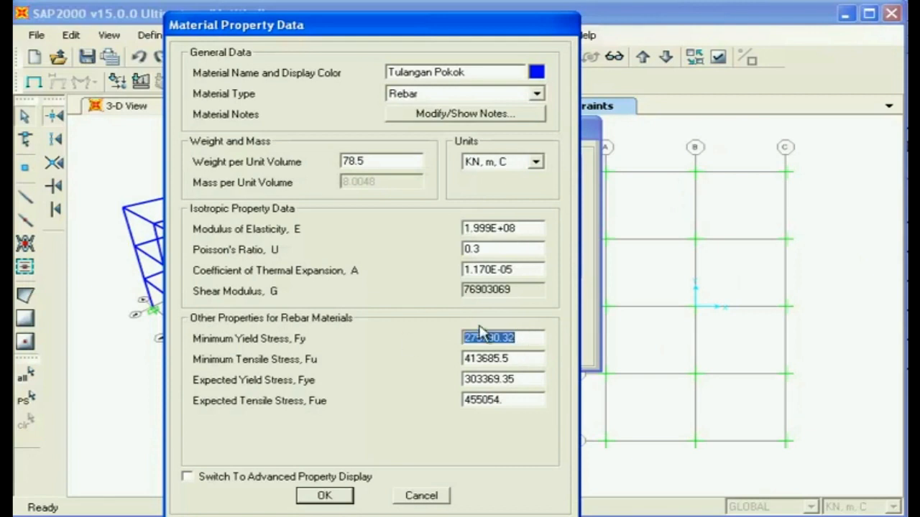
text(240 MP)
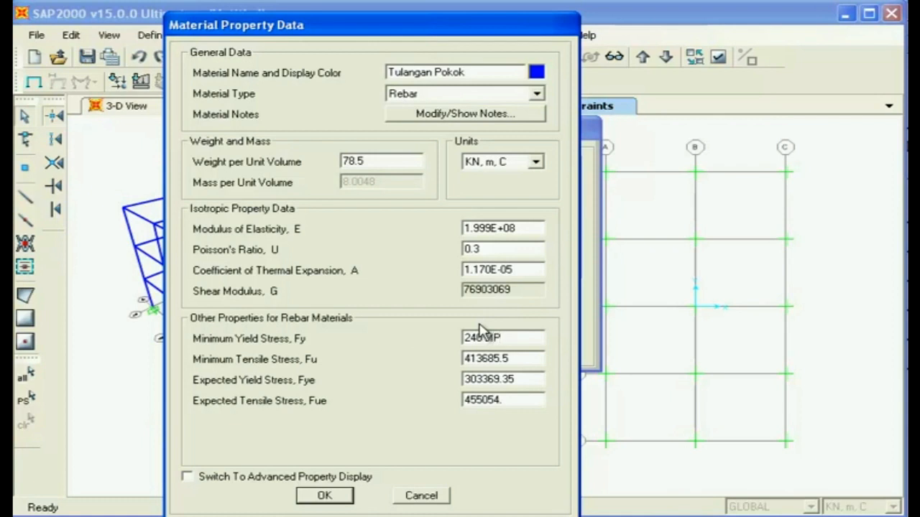
text(A)
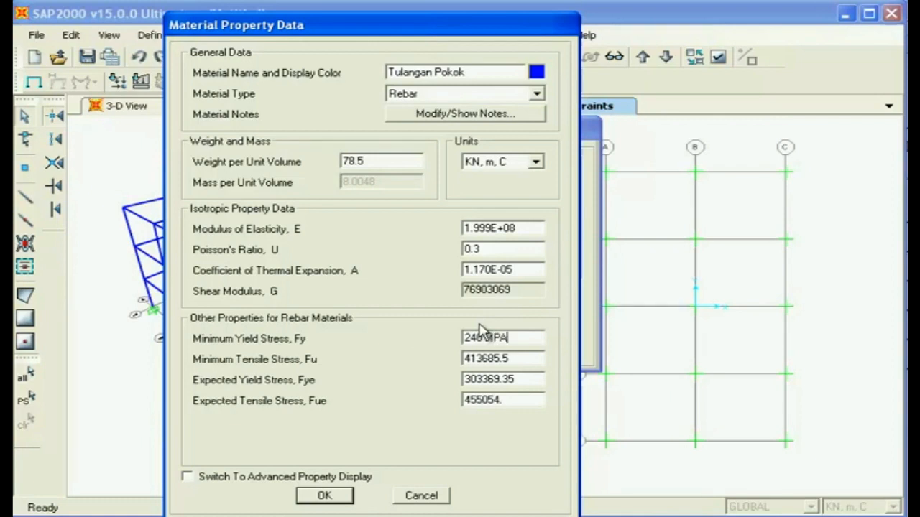
double_click(495, 359)
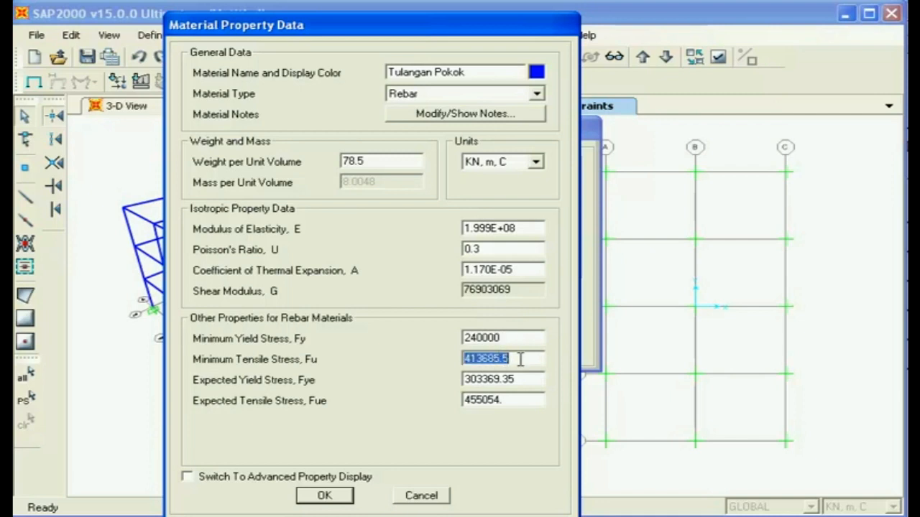
text(370)
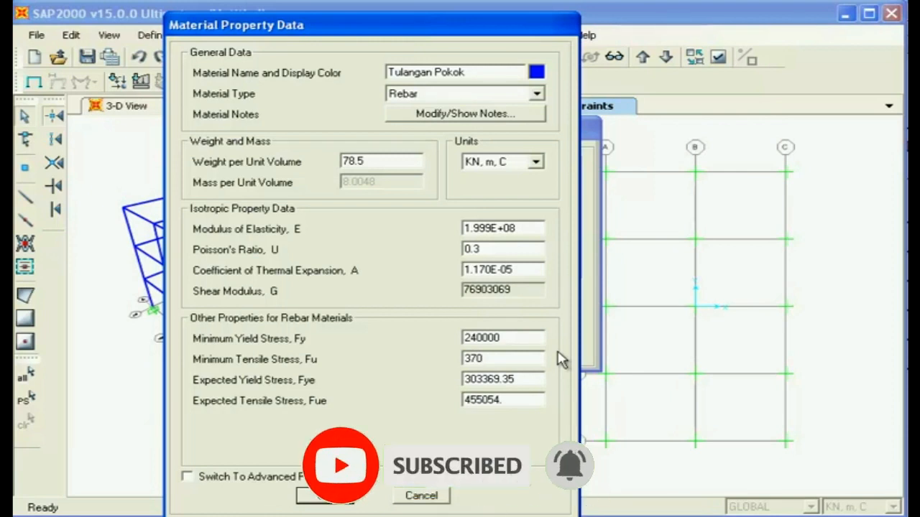
text(MPA)
- Set the expected yield stress Fye to 240 MPa and expected tensile stress Fue to 370 MPa, and save the rebar material
double_click(515, 380)
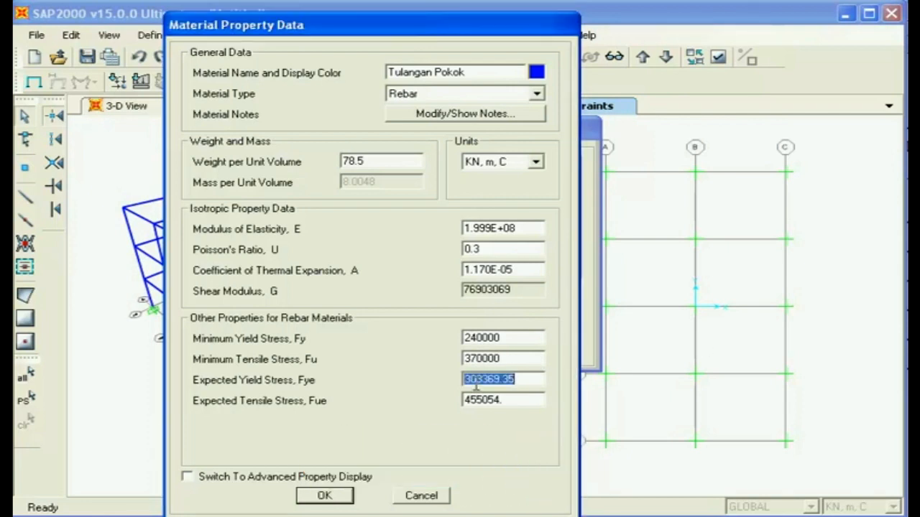
text(240 MPA)
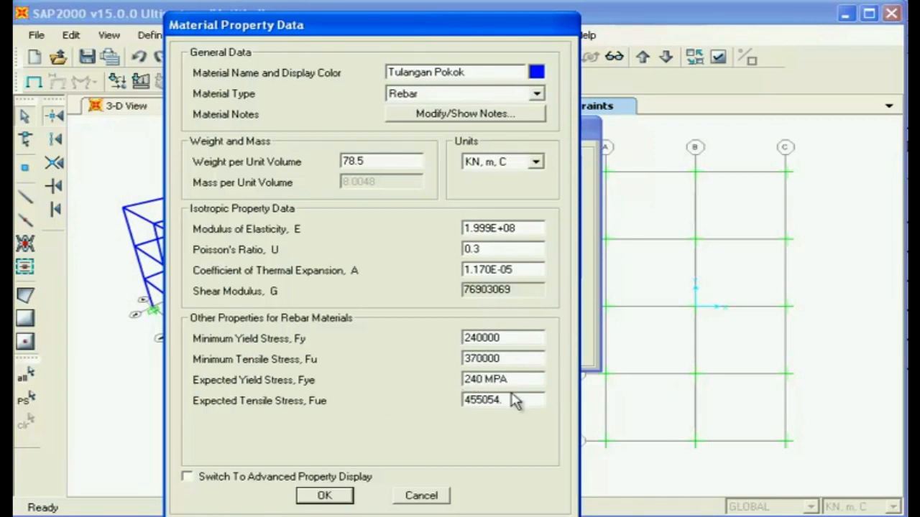
key(Tab)
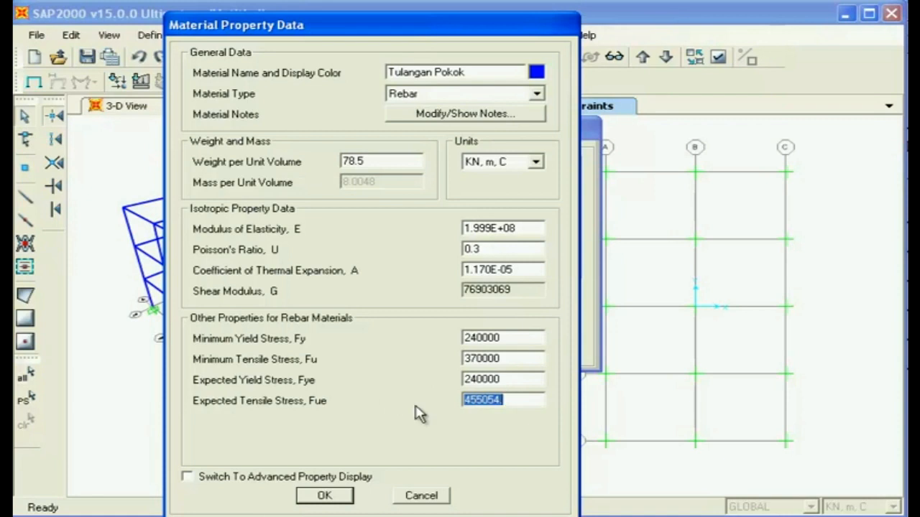
text(370 MPA)
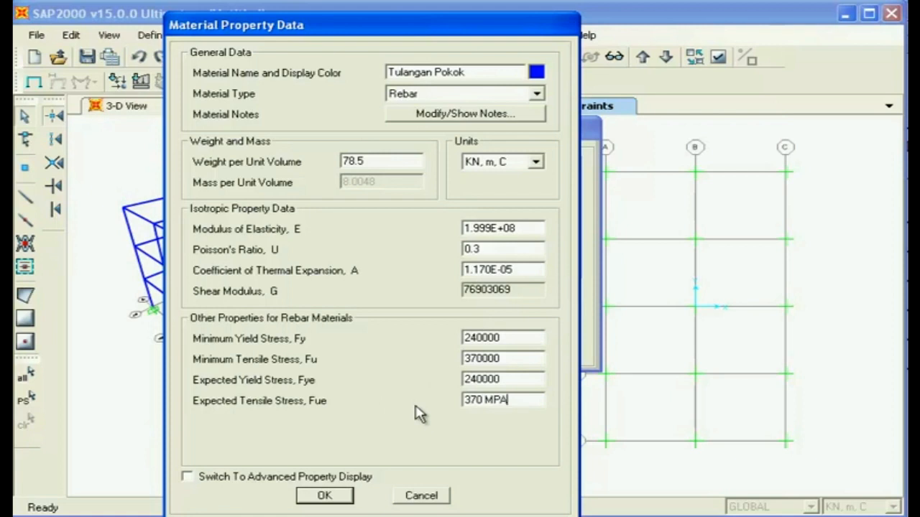
double_click(499, 377)
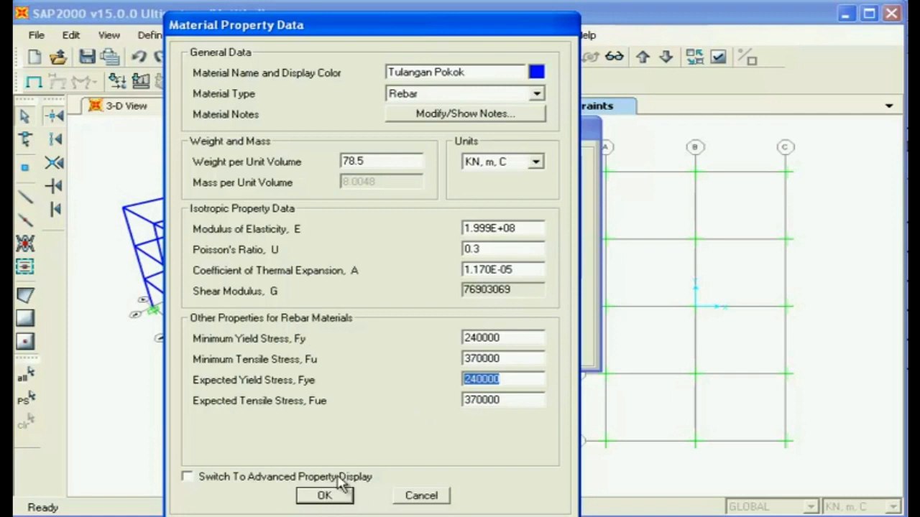
click(325, 496)
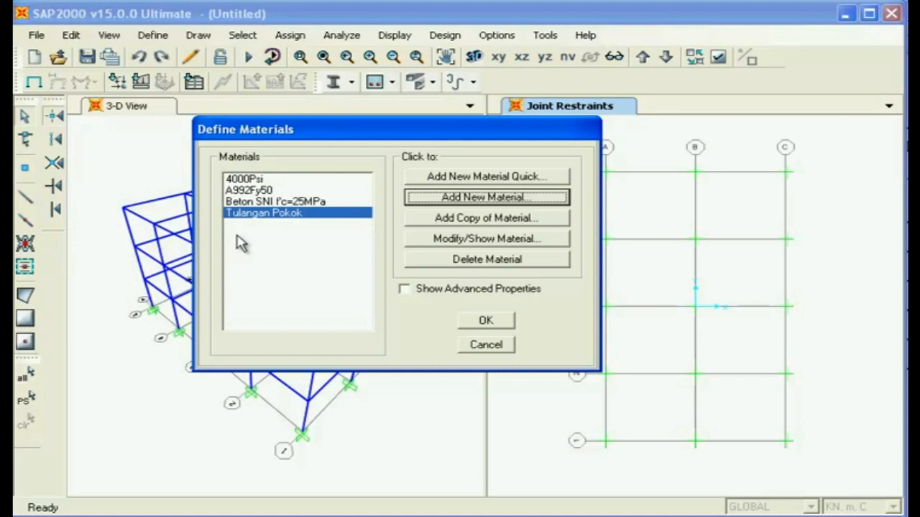
- Review the property data of the Tulangan Pokok material and close it without changes
click(242, 241)
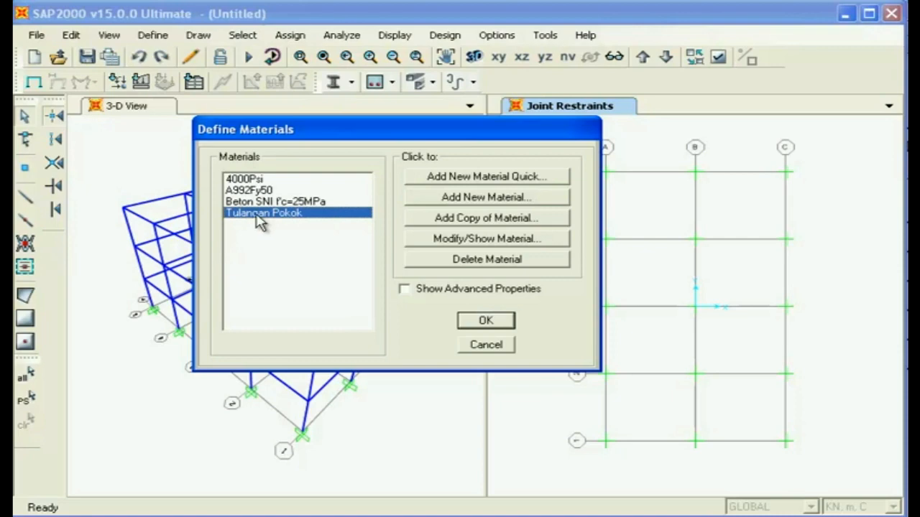
click(435, 248)
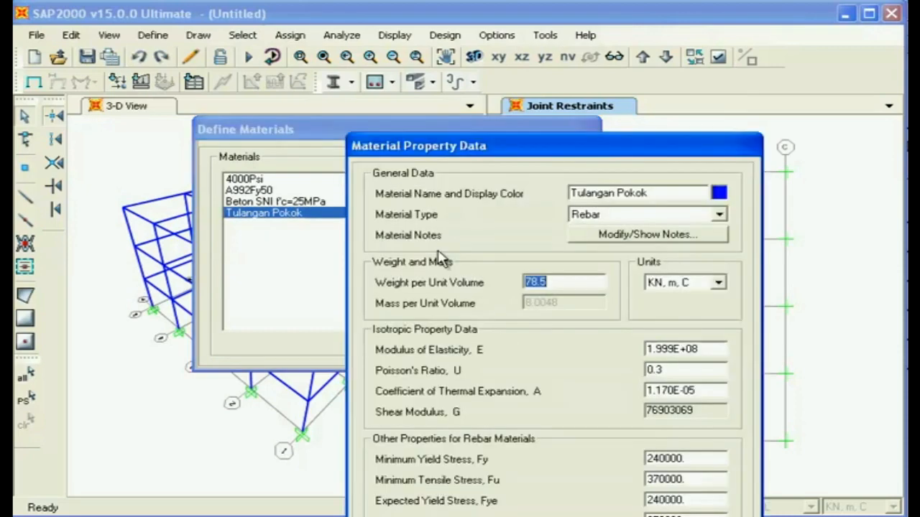
drag(484, 143, 327, 11)
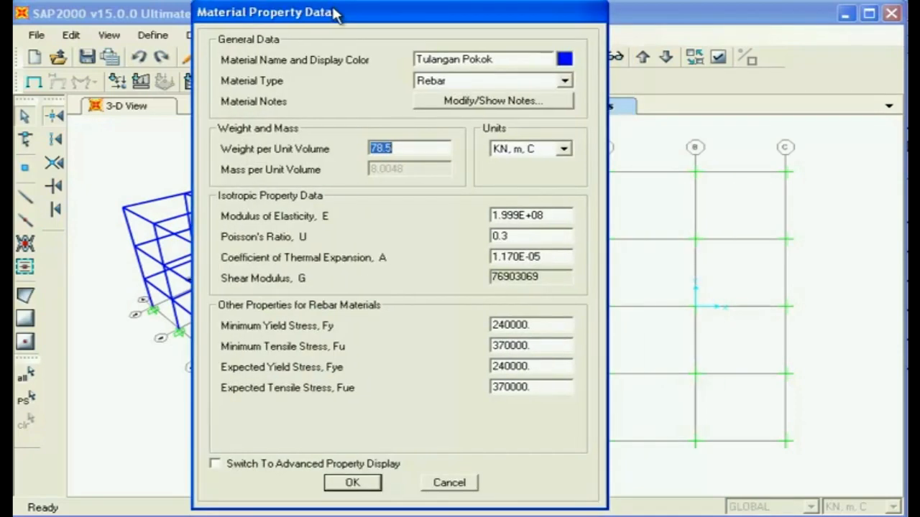
click(456, 483)
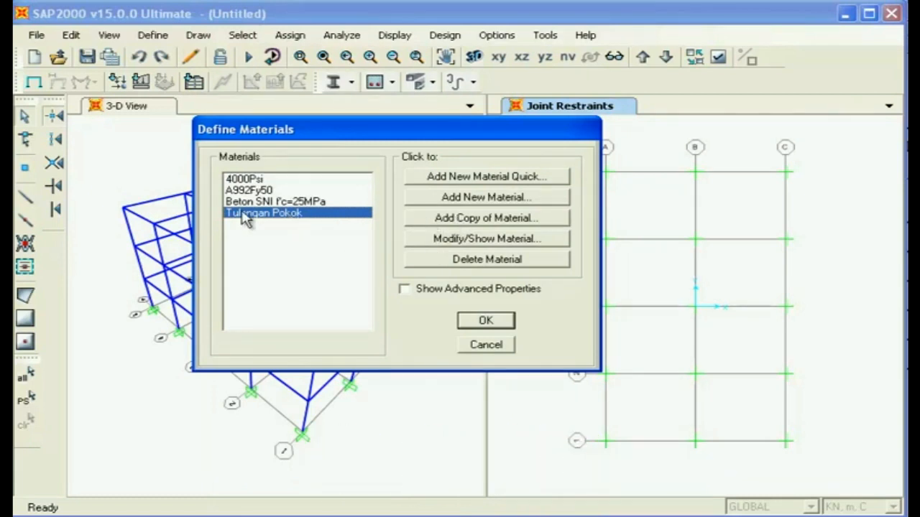
- Add a copy of the Tulangan Pokok material named Tulangan Sengkang, and save the material definitions
click(481, 218)
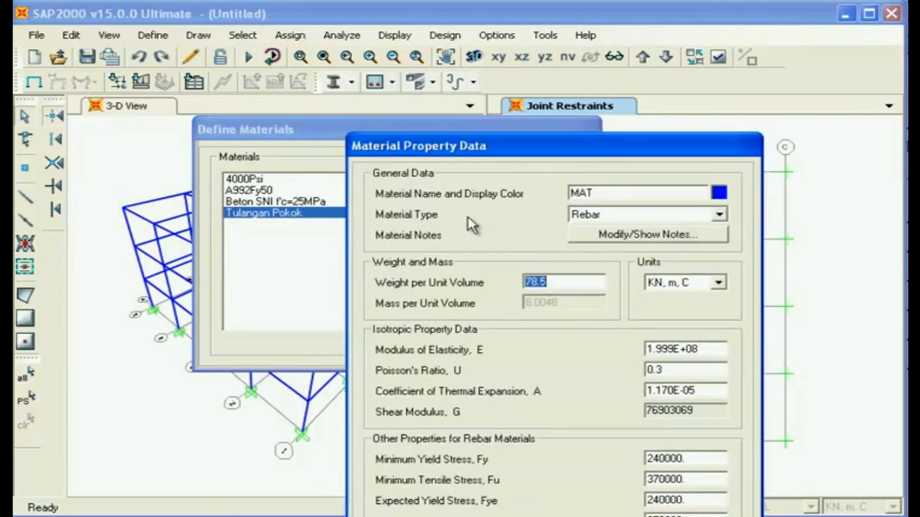
drag(504, 152, 286, 5)
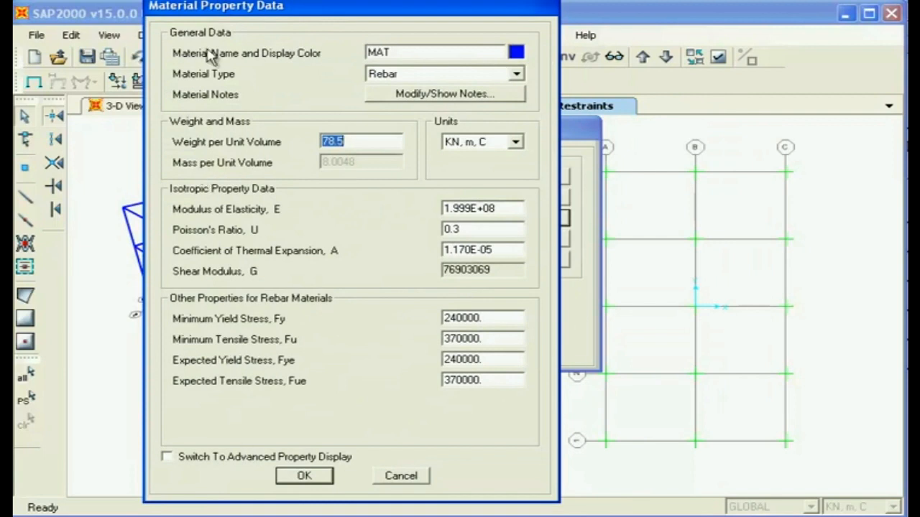
double_click(415, 52)
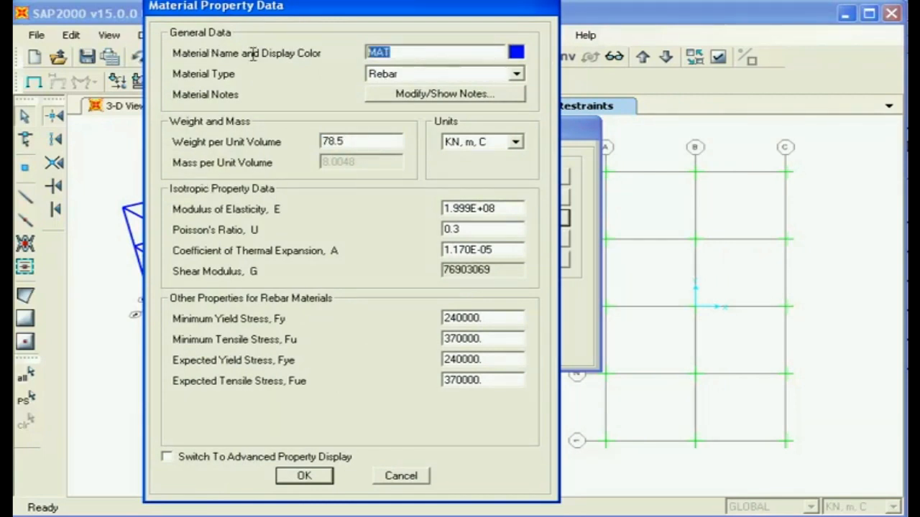
text(Tulangan Sengkang)
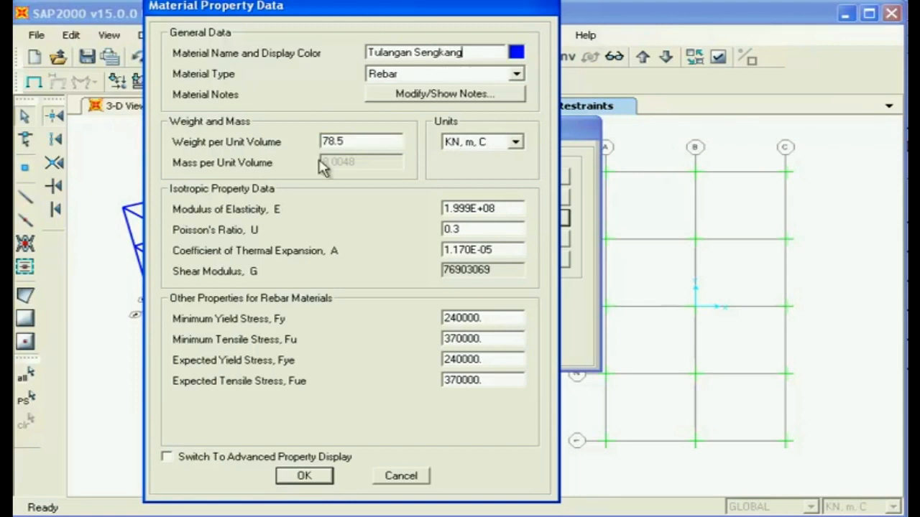
click(319, 474)
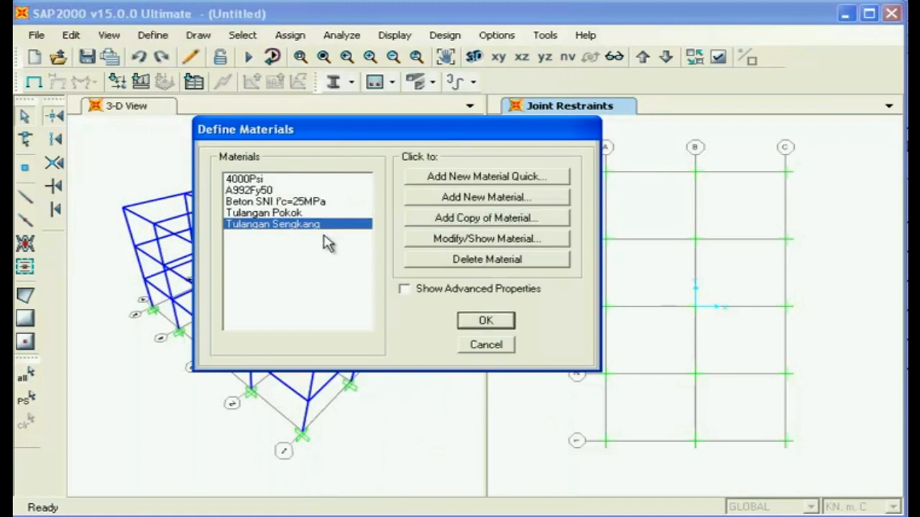
click(485, 321)
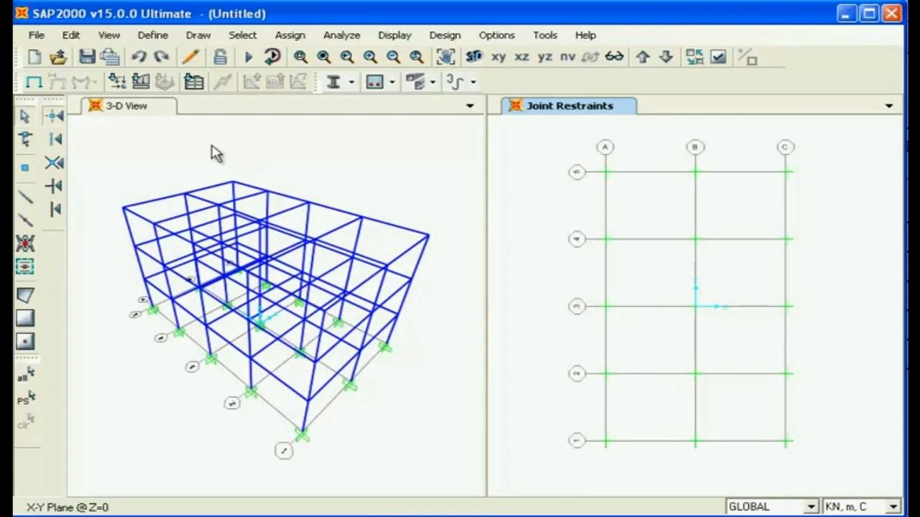
- Start a new frame section property of type Concrete with a rectangular shape
click(176, 151)
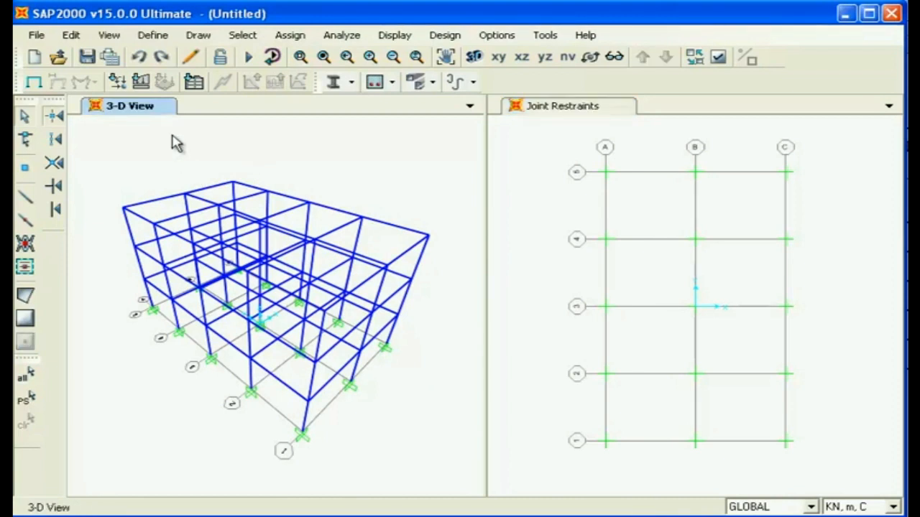
click(153, 35)
mouse_move(243, 94)
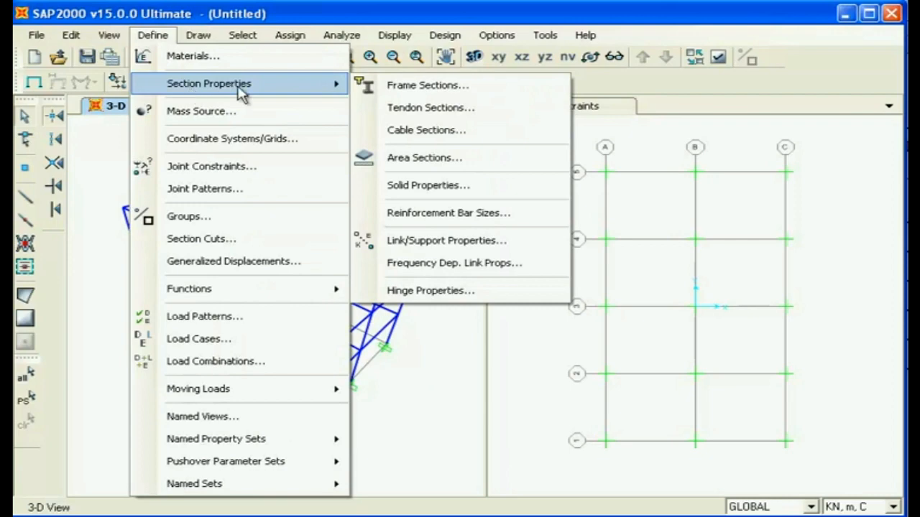
click(407, 94)
drag(410, 204, 284, 118)
click(513, 195)
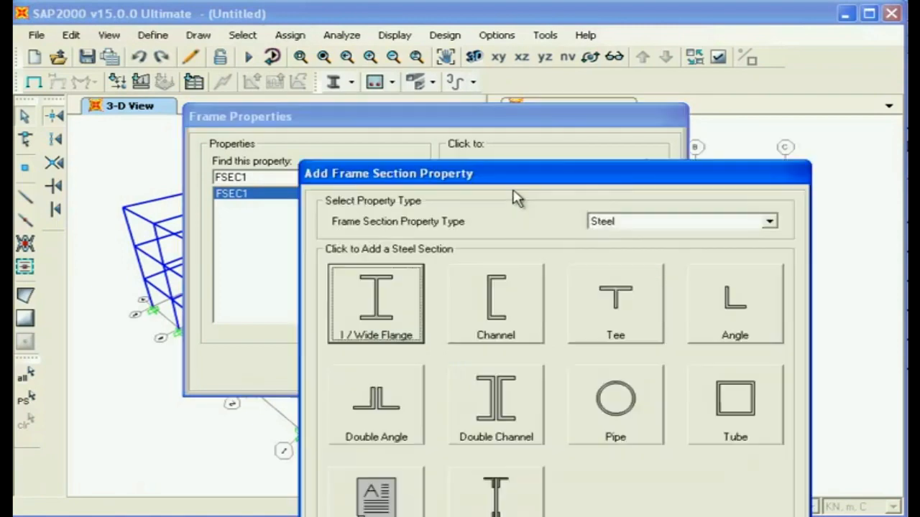
drag(472, 175, 294, 39)
click(592, 88)
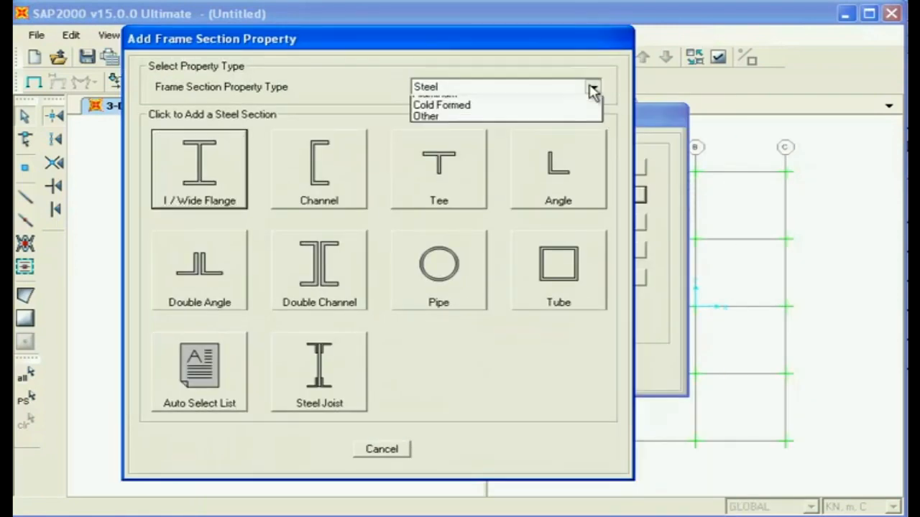
click(440, 125)
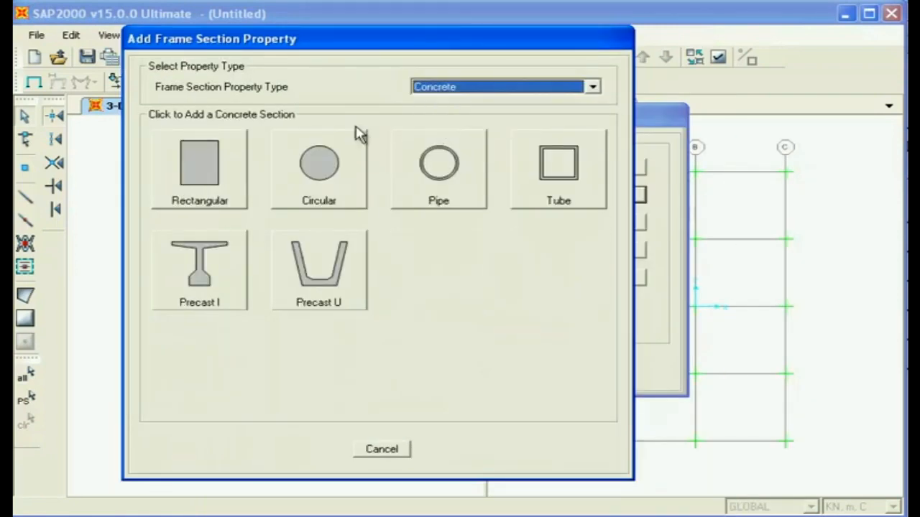
click(194, 175)
drag(421, 199, 237, 63)
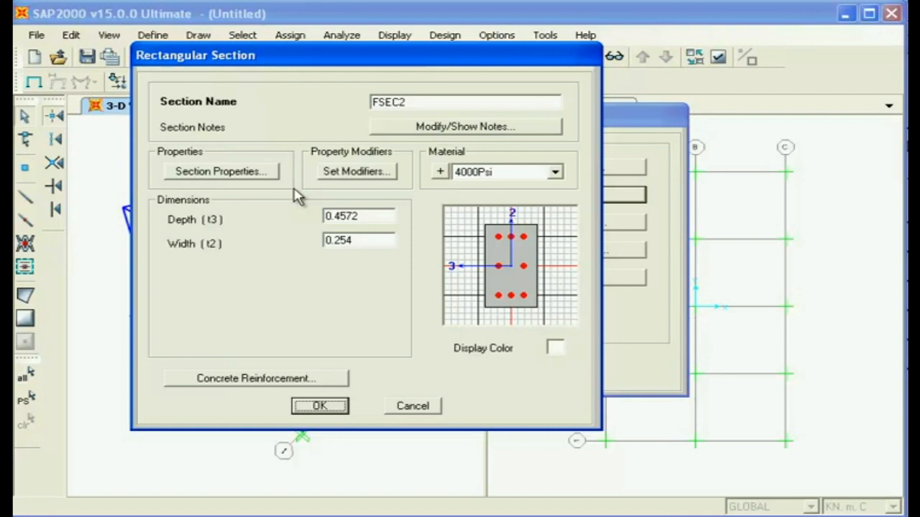
- Name the new rectangular section Balok bentang 6m
double_click(377, 96)
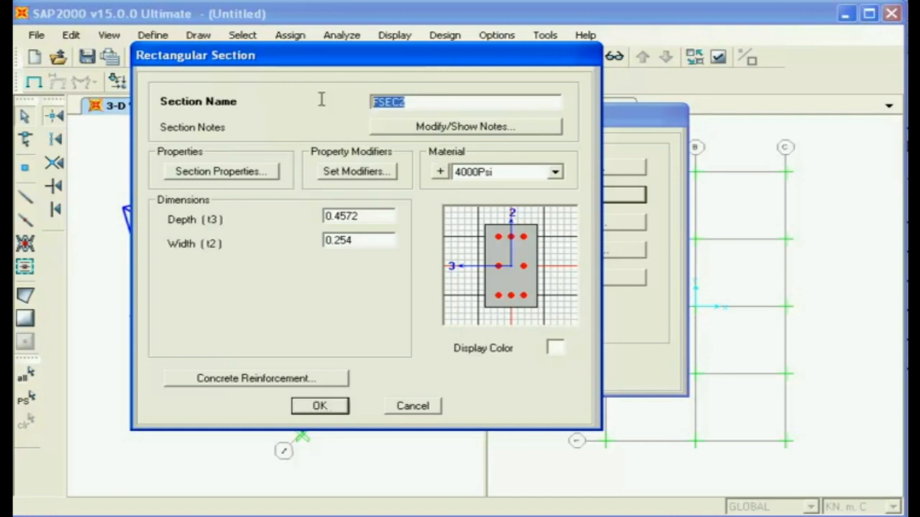
text(B)
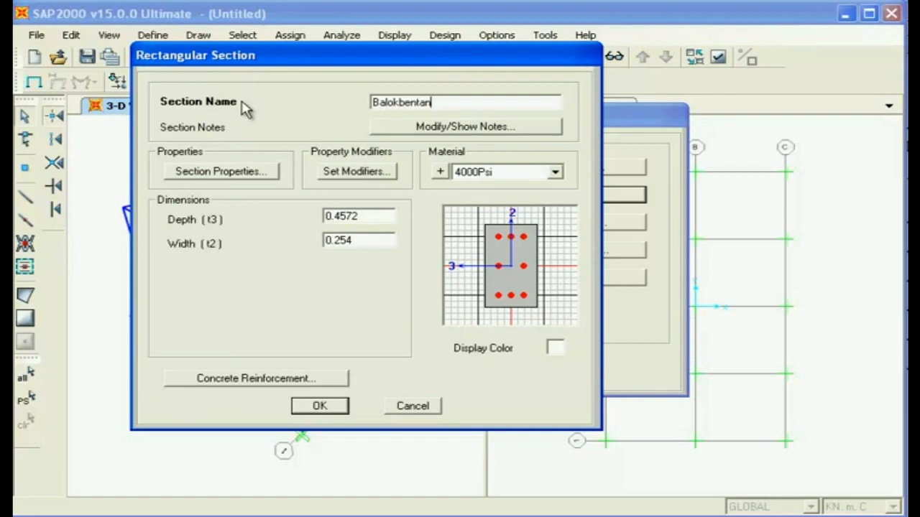
text(alok bentang 6m)
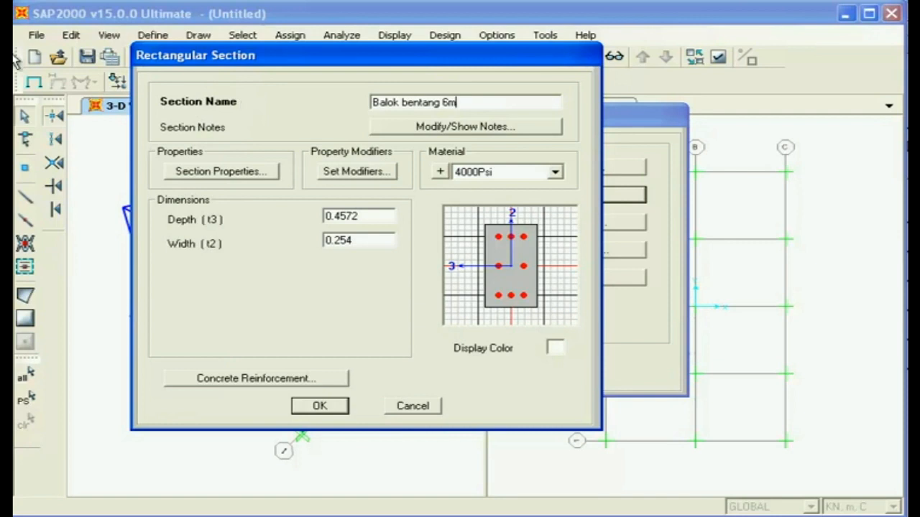
- Set the beam section's depth to 6/12 m and width to 0.5*0.5 m, and assign the material Beton SNI f'c=25MPa
double_click(375, 215)
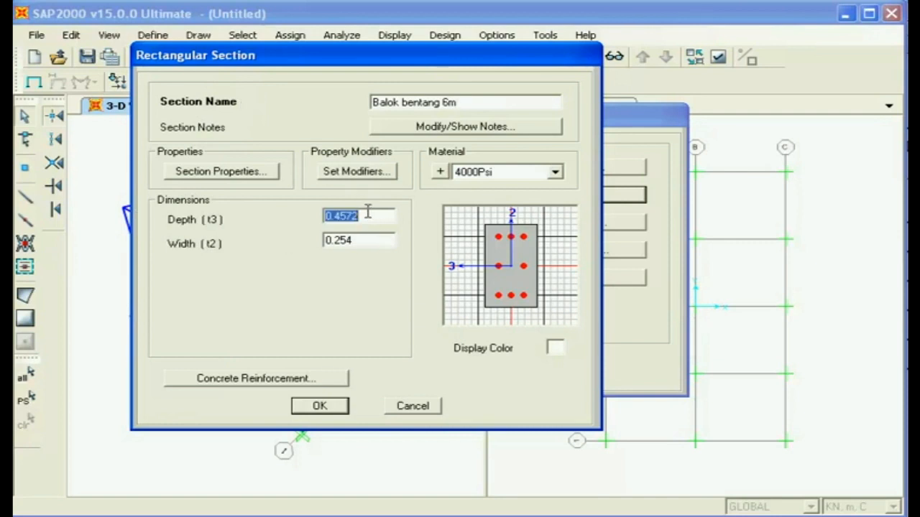
text(6/)
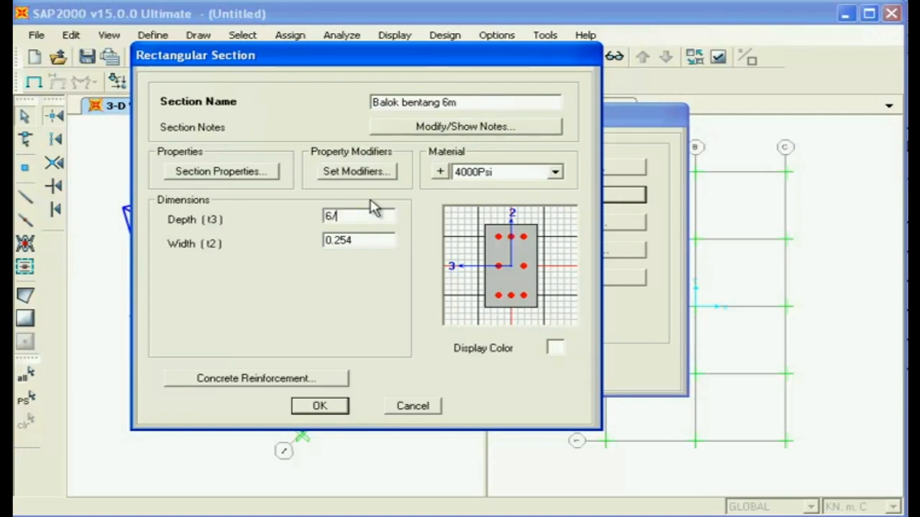
text(12)
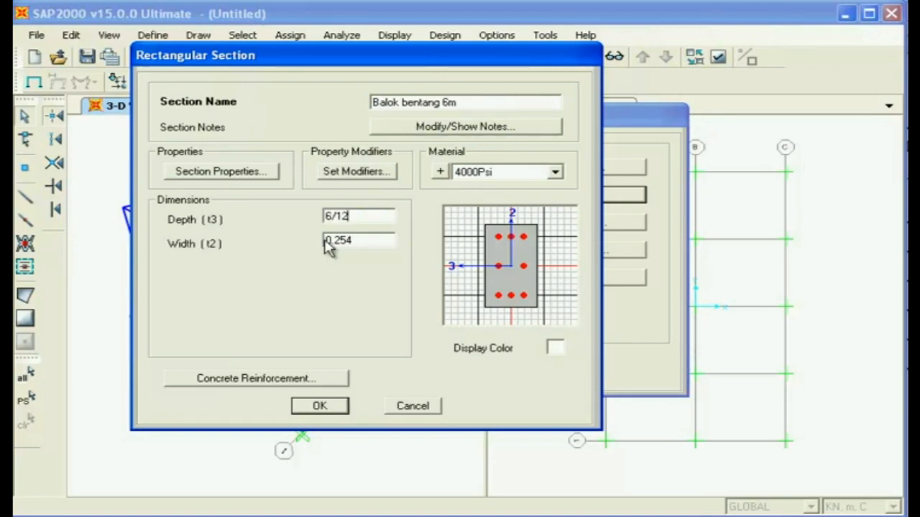
double_click(348, 242)
double_click(345, 215)
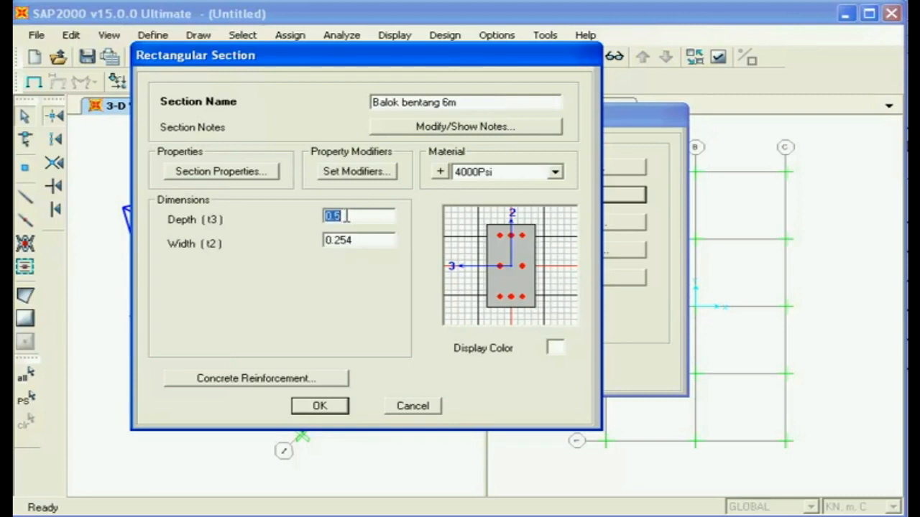
double_click(363, 240)
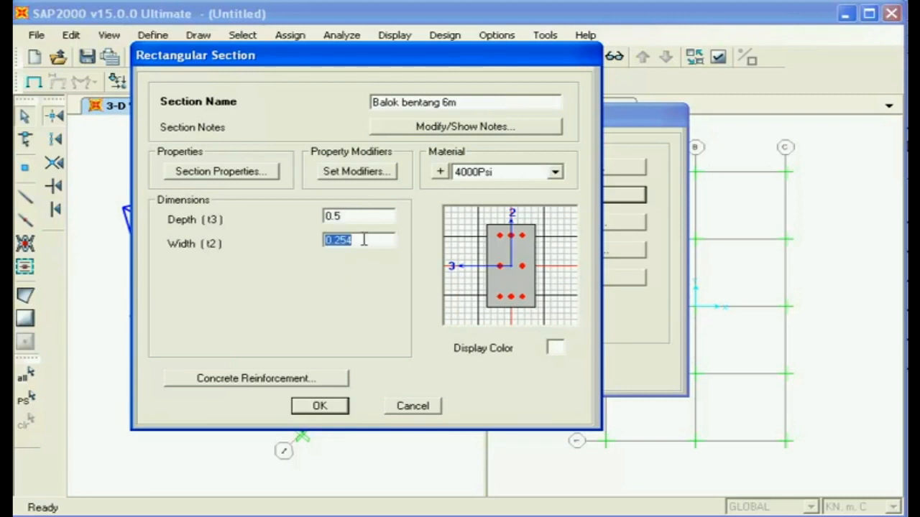
text(0.5)
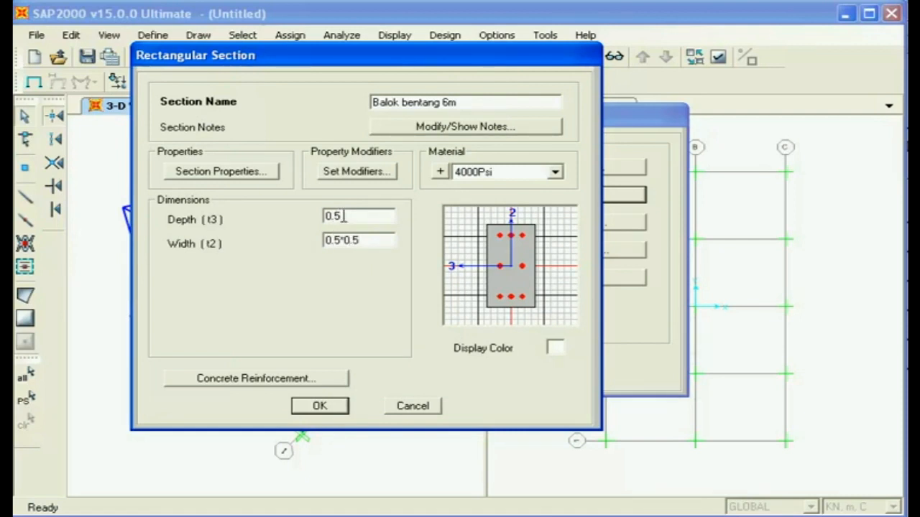
double_click(342, 215)
double_click(355, 239)
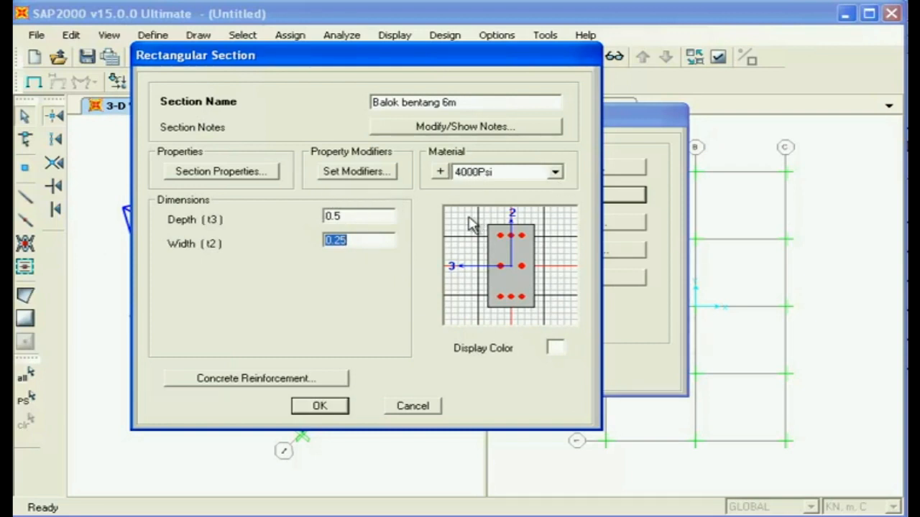
click(557, 173)
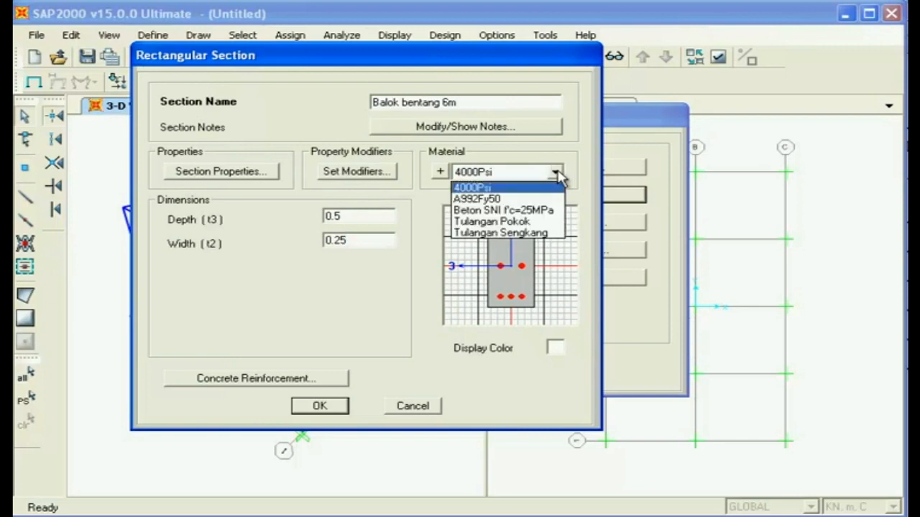
click(539, 211)
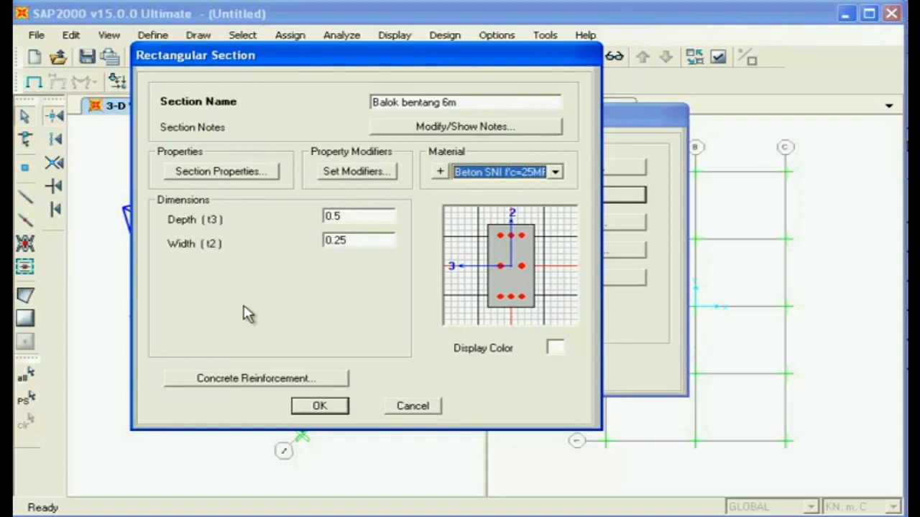
- In the section's concrete reinforcement data, assign Tulangan Pokok to the longitudinal bars and Tulangan Sengkang to the confinement bars
click(268, 384)
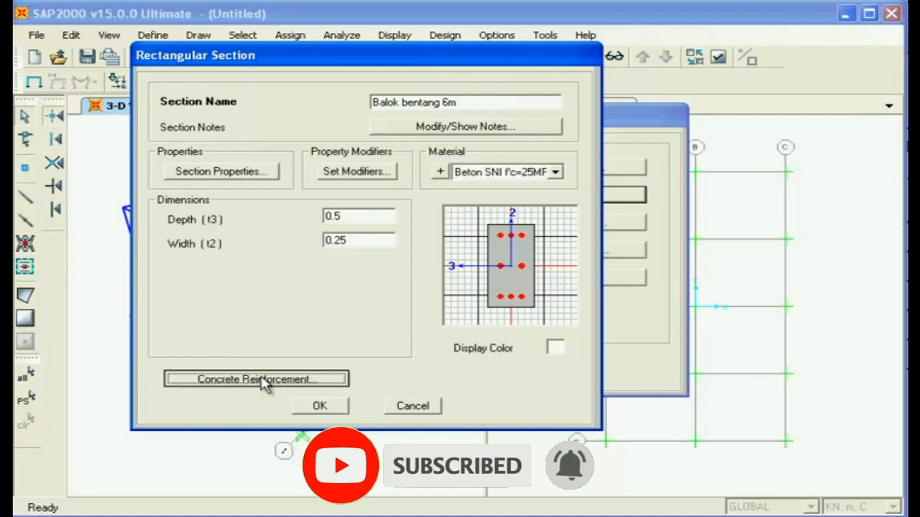
drag(470, 148, 269, 19)
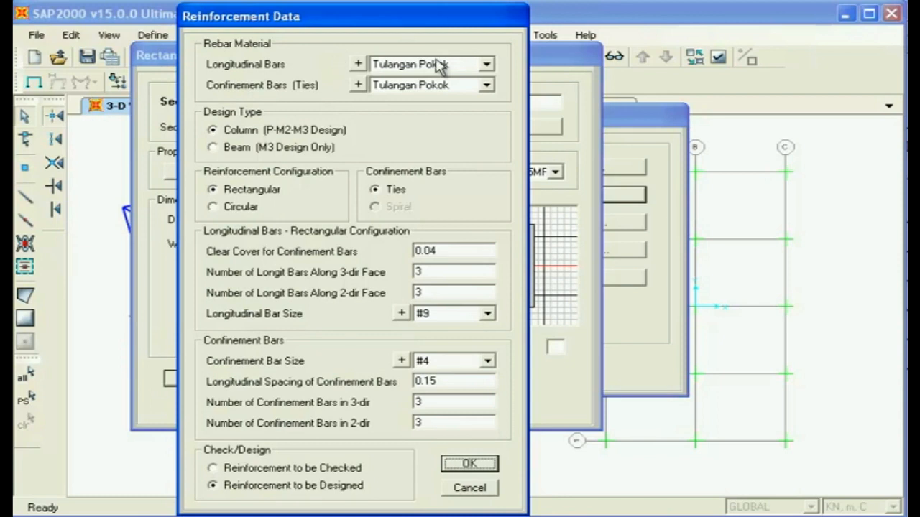
click(487, 65)
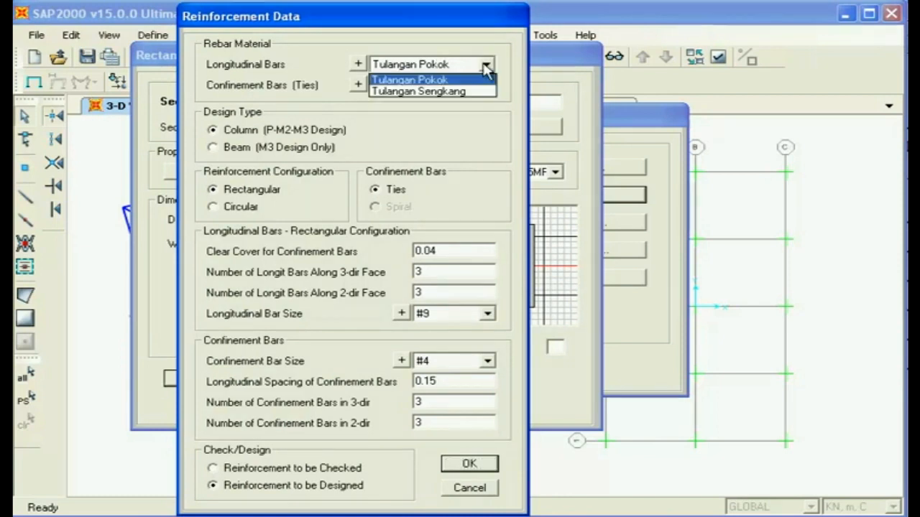
click(451, 81)
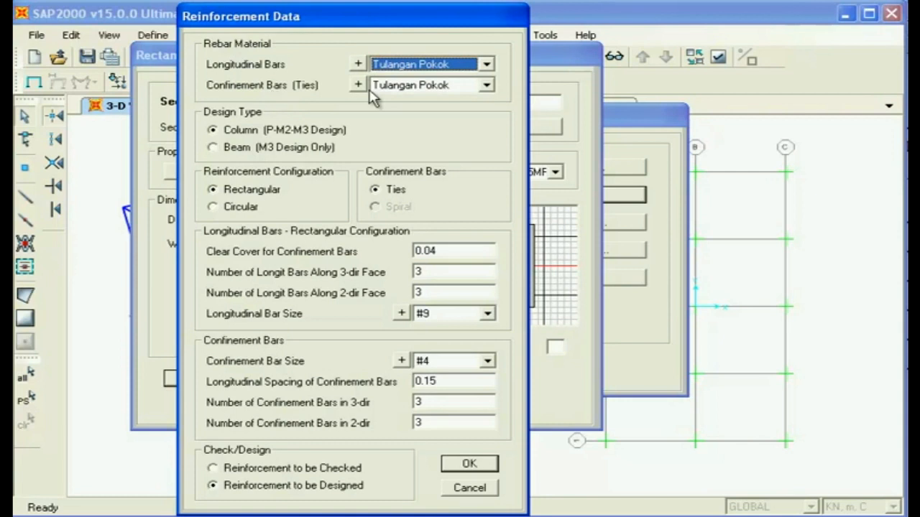
click(487, 85)
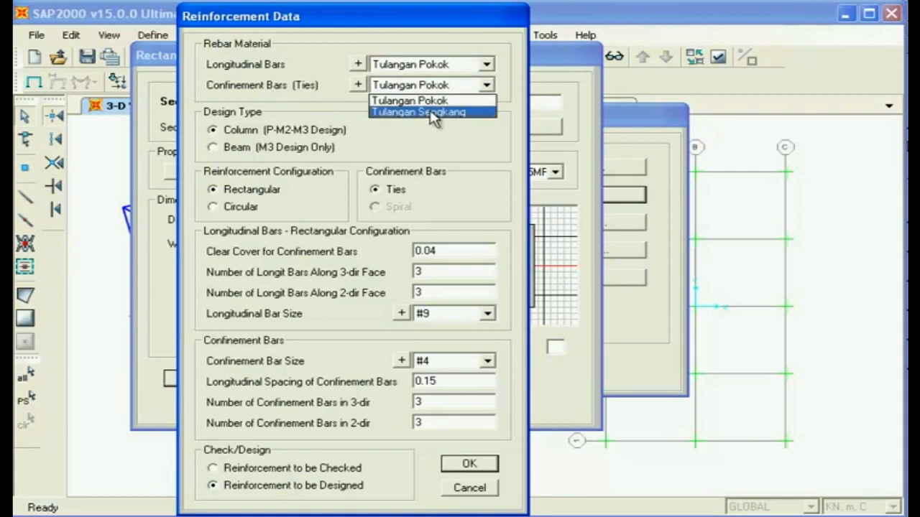
click(431, 113)
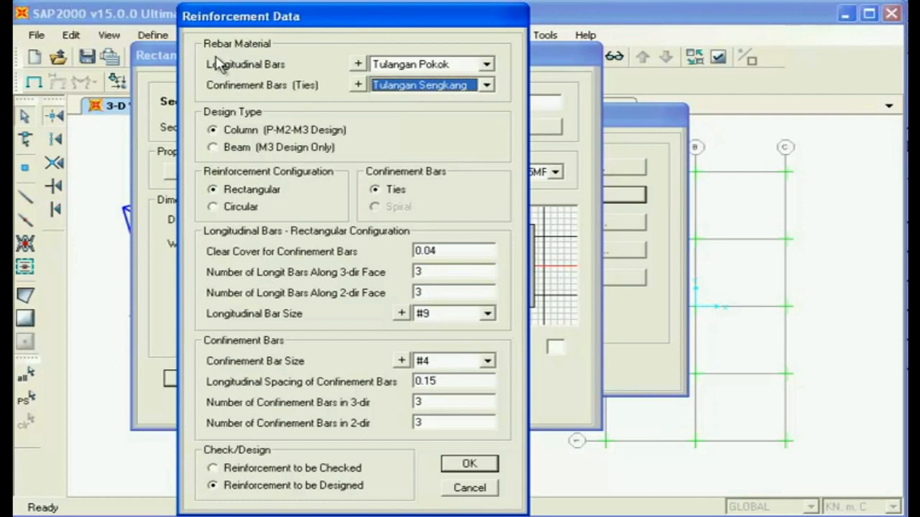
- Set the reinforcement design type to Beam with 0.04 m top and bottom concrete cover, and save the reinforcement data
click(214, 149)
double_click(440, 193)
click(435, 191)
drag(437, 191, 424, 191)
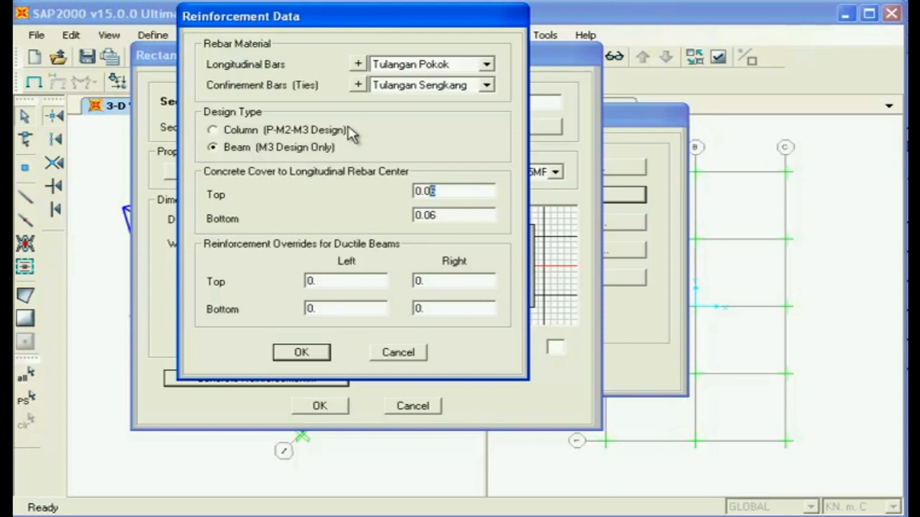
text(4)
key(Tab)
click(451, 216)
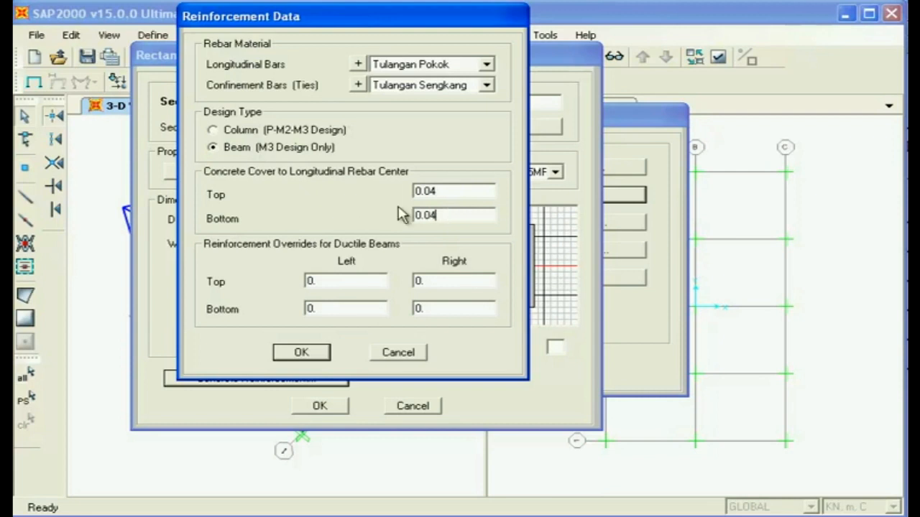
double_click(436, 191)
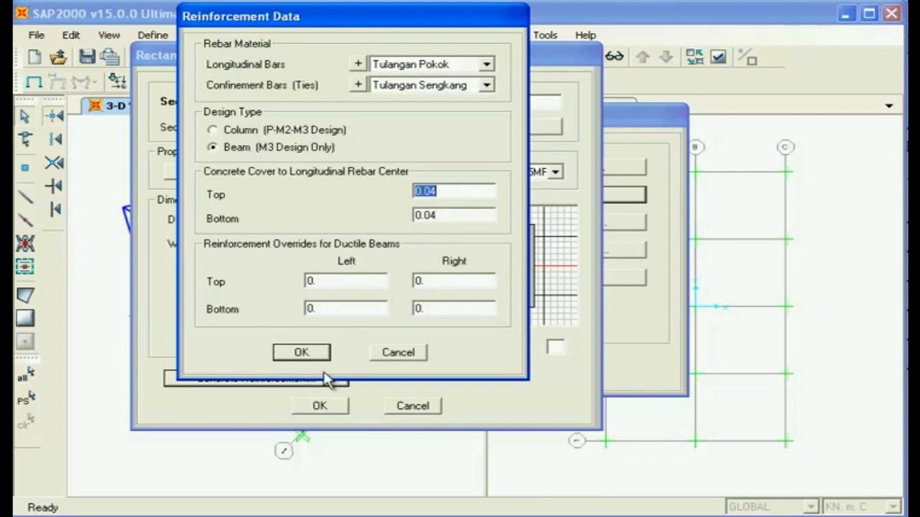
click(304, 353)
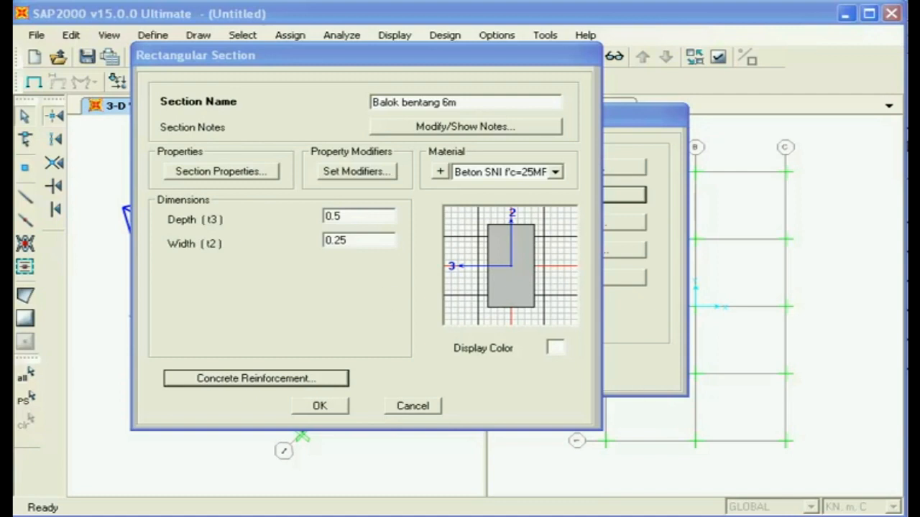
- Switch to the PDF of the concrete code and examine the moment of inertia reduction factors for beams and columns on page 91
click(402, 516)
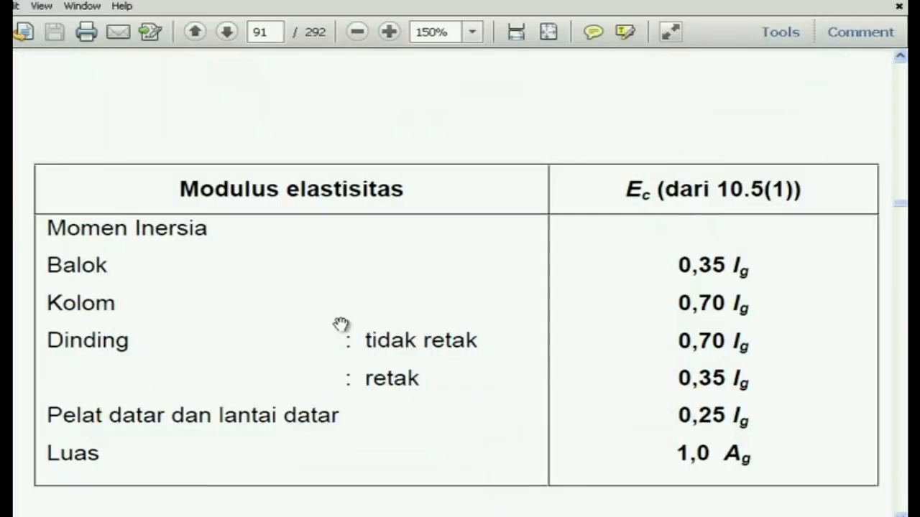
scroll(320, 323, down, 1)
scroll(319, 321, up, 1)
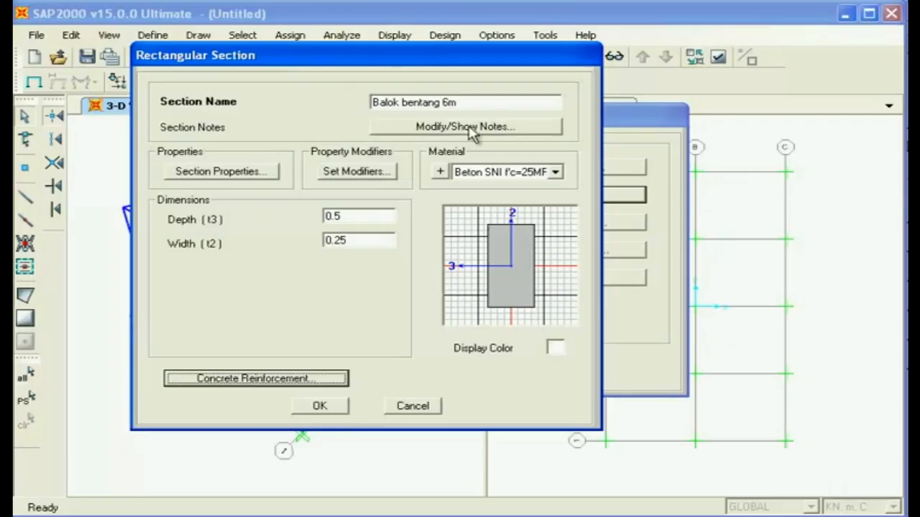
- Set the beam section's stiffness modifiers for moment of inertia about the 2 and 3 axes to 0.35, and save the section
click(386, 172)
drag(462, 247, 331, 165)
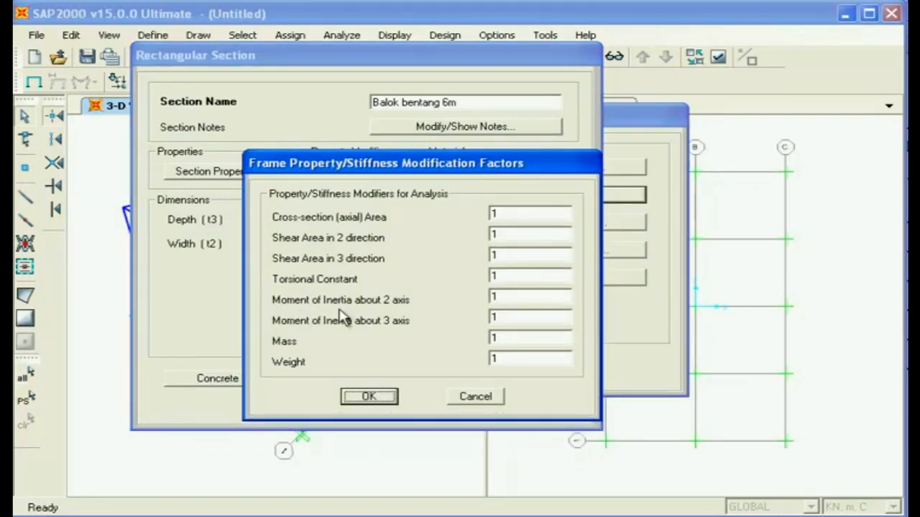
double_click(502, 297)
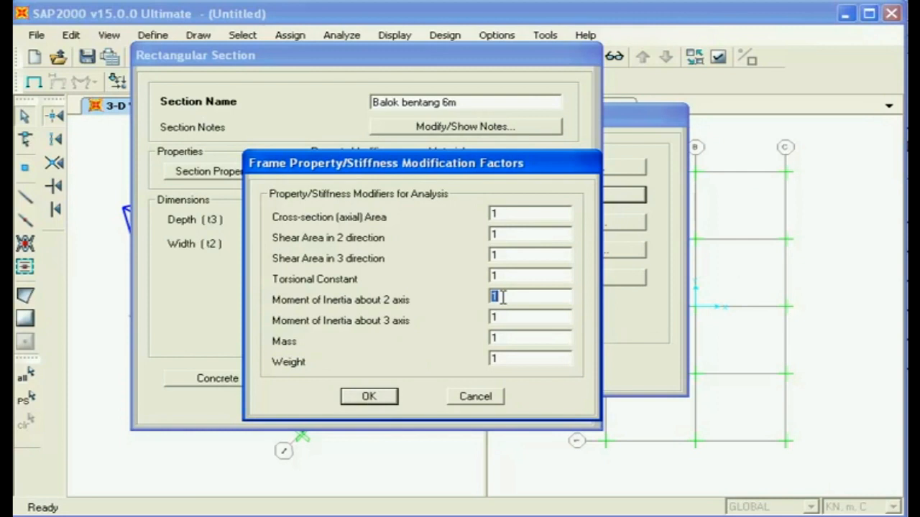
text(0.35)
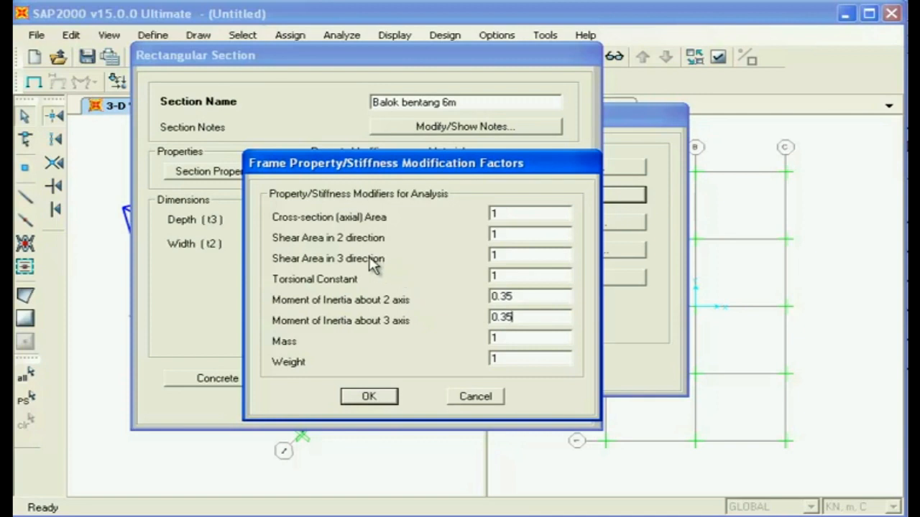
click(369, 397)
click(369, 398)
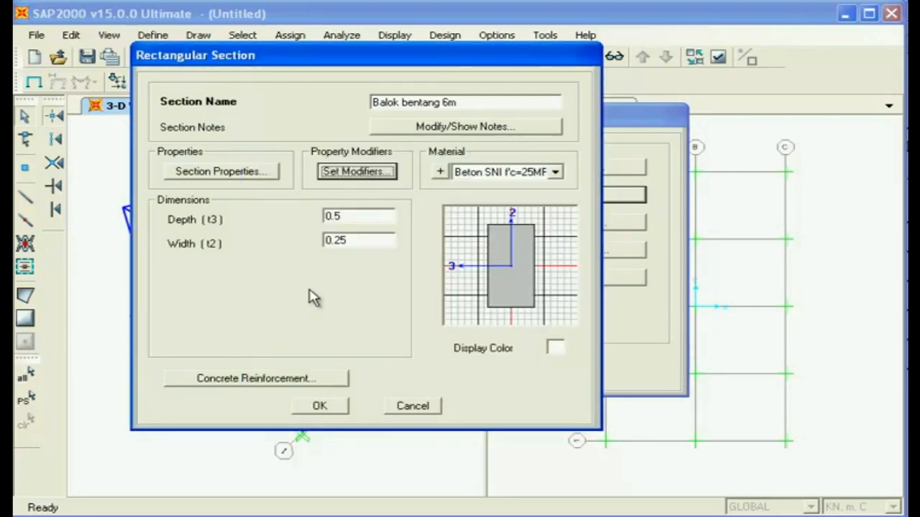
click(320, 407)
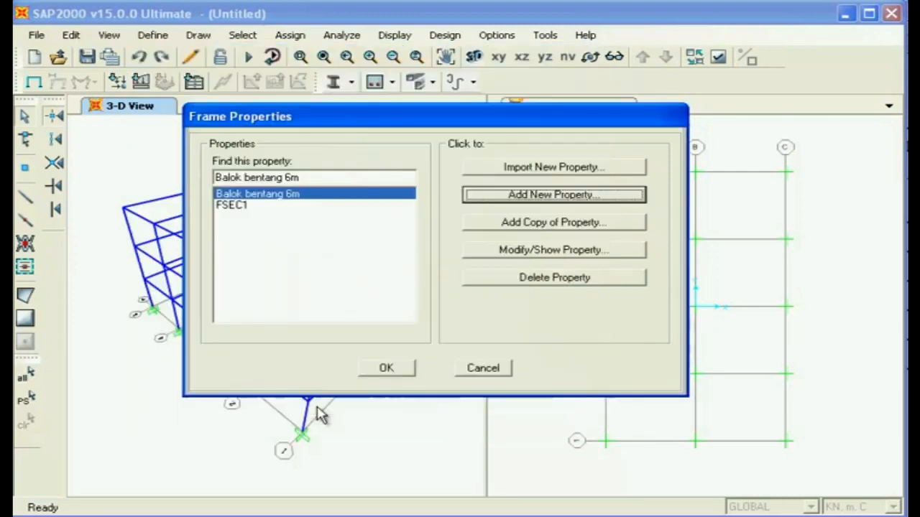
- Add a copy of the Balok bentang 6m frame property
click(307, 197)
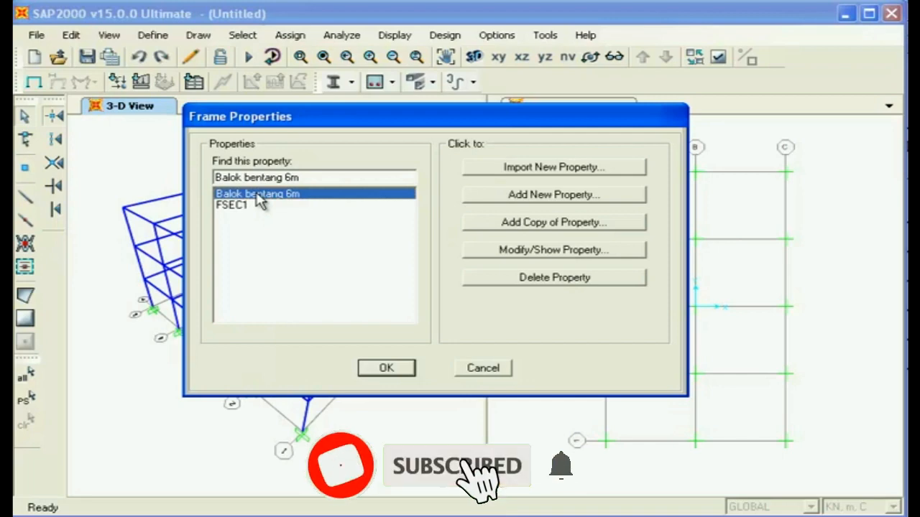
click(549, 225)
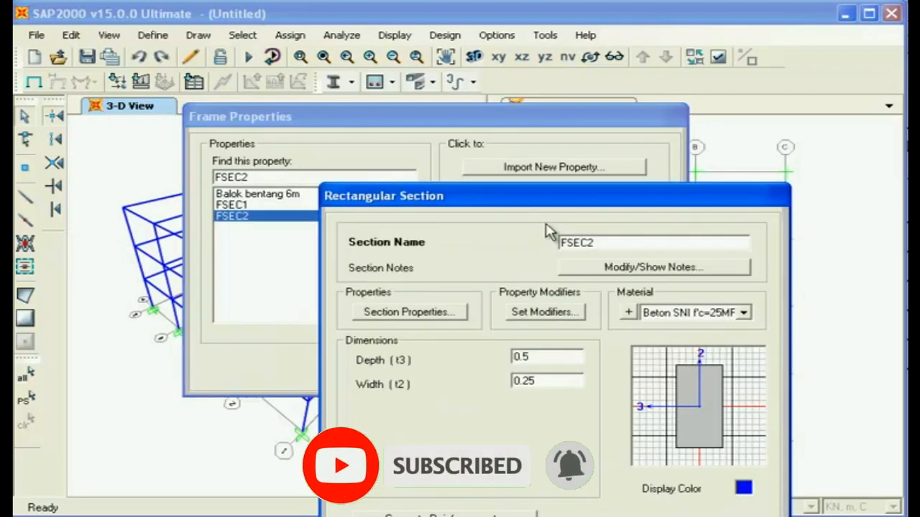
drag(466, 200, 288, 57)
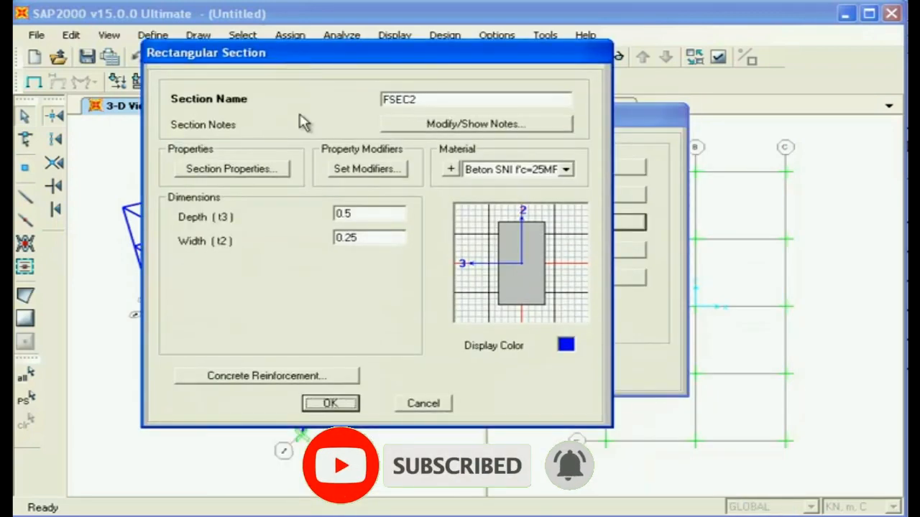
- Check the copied section's stiffness modifiers and concrete reinforcement data, closing both without changes
click(378, 171)
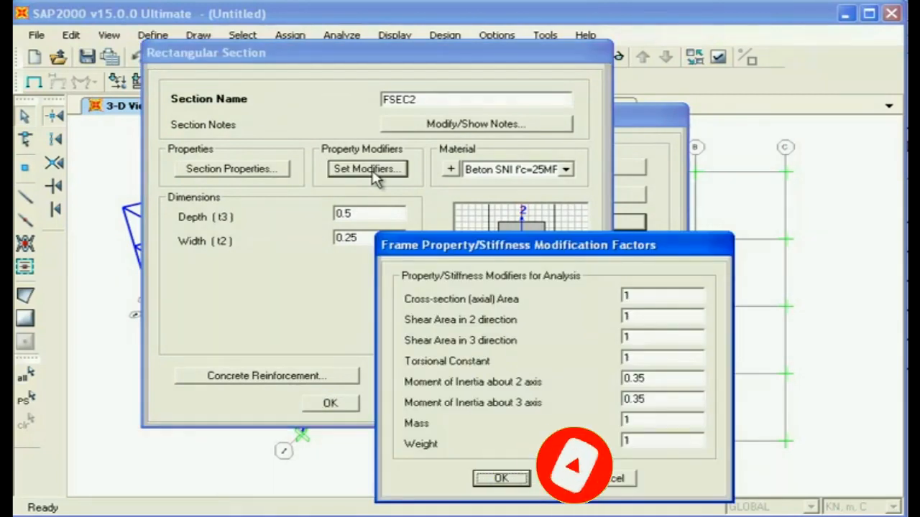
click(607, 478)
click(340, 378)
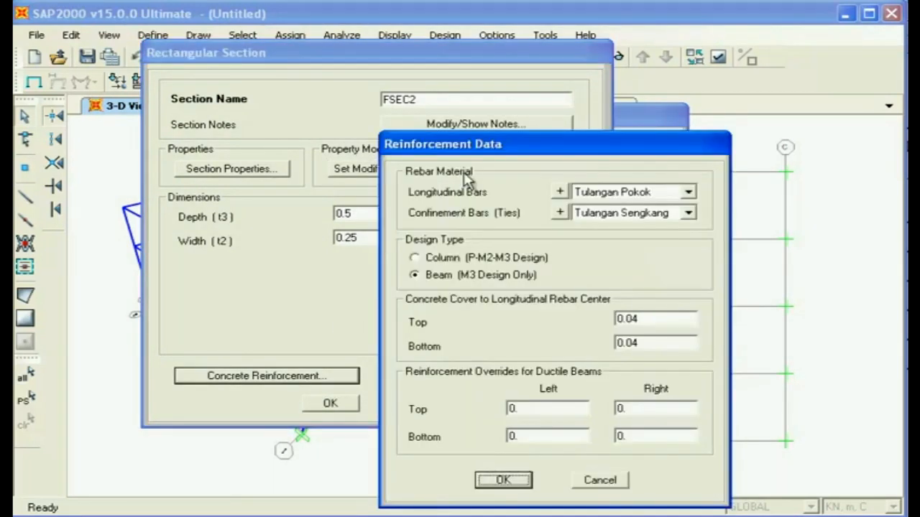
drag(468, 148, 350, 97)
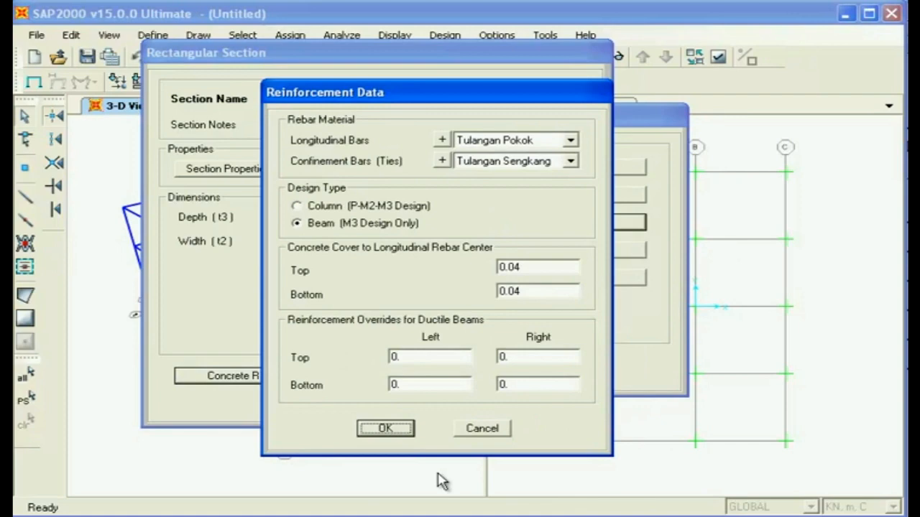
click(478, 430)
- Name the copied section Balok bentang 5m
click(430, 101)
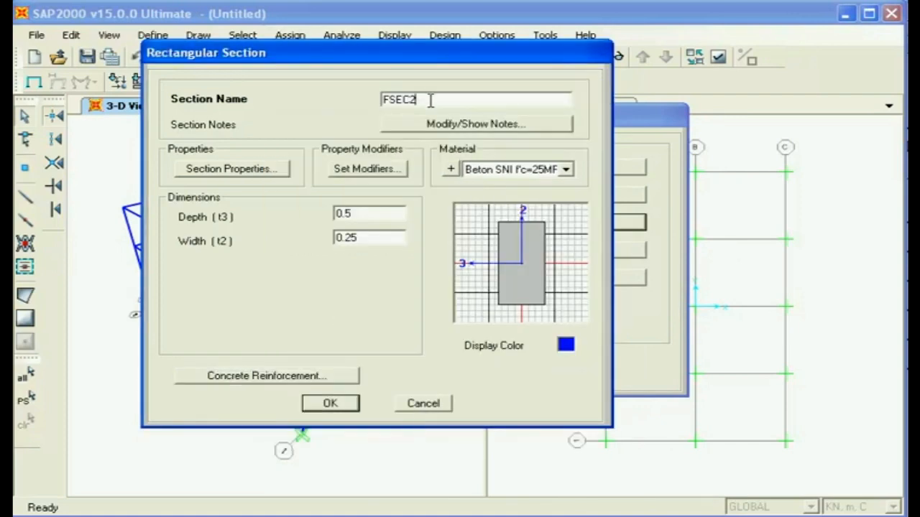
double_click(429, 101)
drag(266, 52, 296, 76)
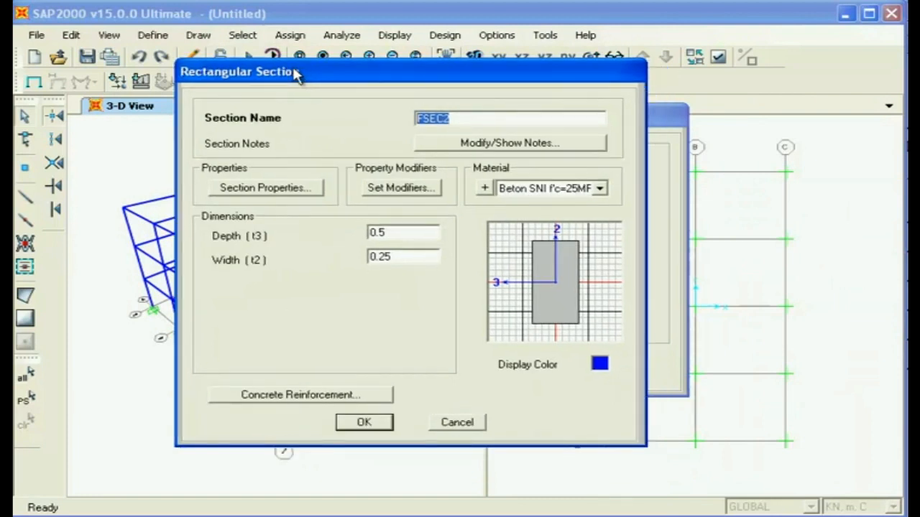
text(Balok ben)
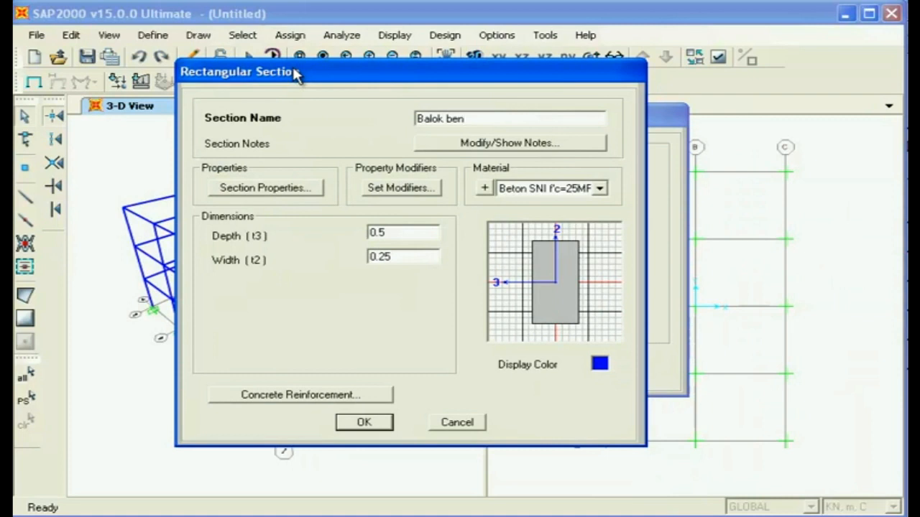
text(tang 5m)
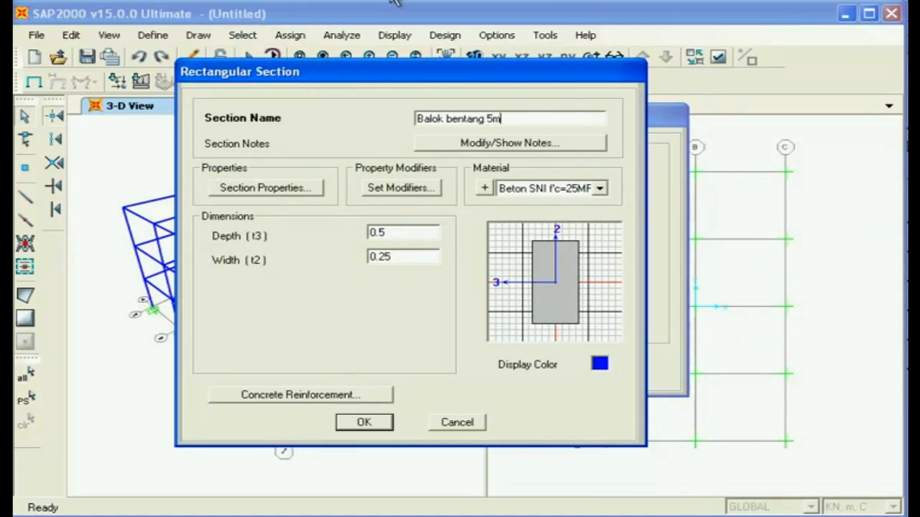
- Calculate the Balok bentang 5m section's depth as 5/12 m and round it up to 0.45 m
double_click(392, 235)
text(5/12)
key(Tab)
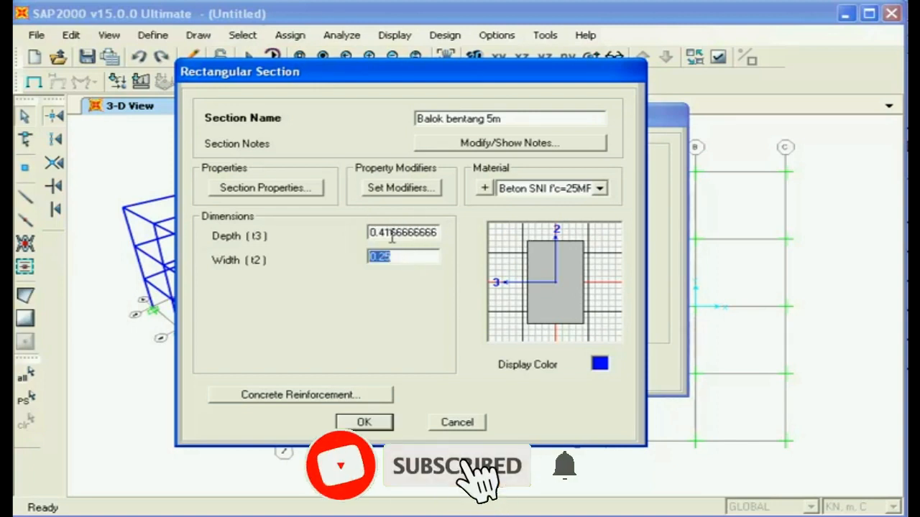
click(393, 235)
drag(435, 235, 370, 228)
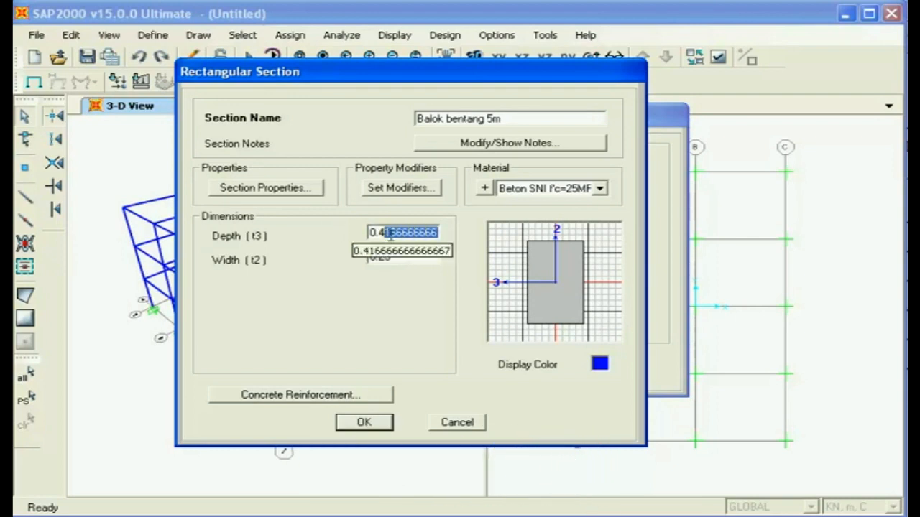
text(5)
- Set the section's width to half its depth by entering 0.5*0.45 m
double_click(401, 257)
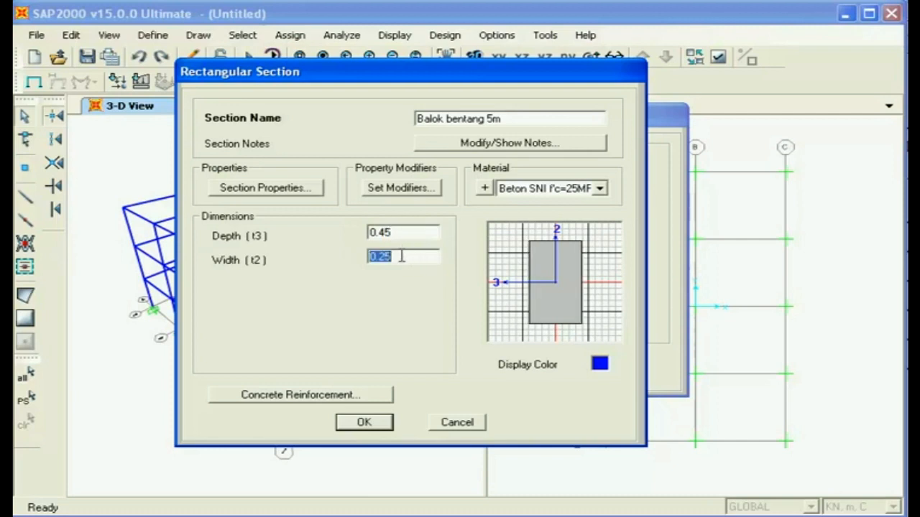
double_click(400, 235)
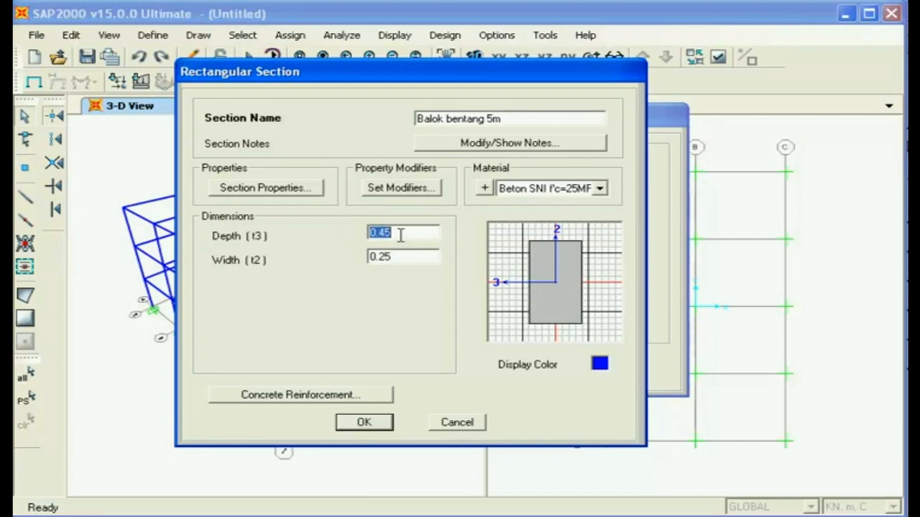
double_click(393, 260)
text(0.45)
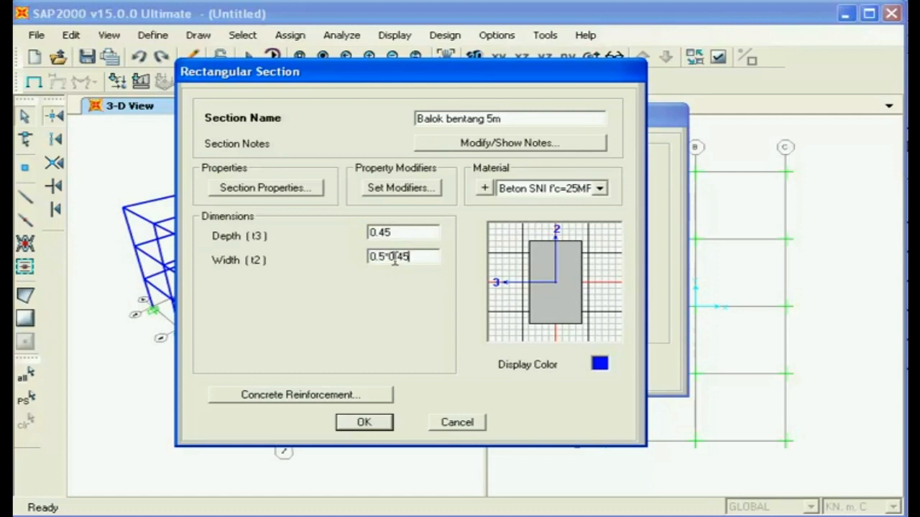
text(.5*0.45)
double_click(405, 237)
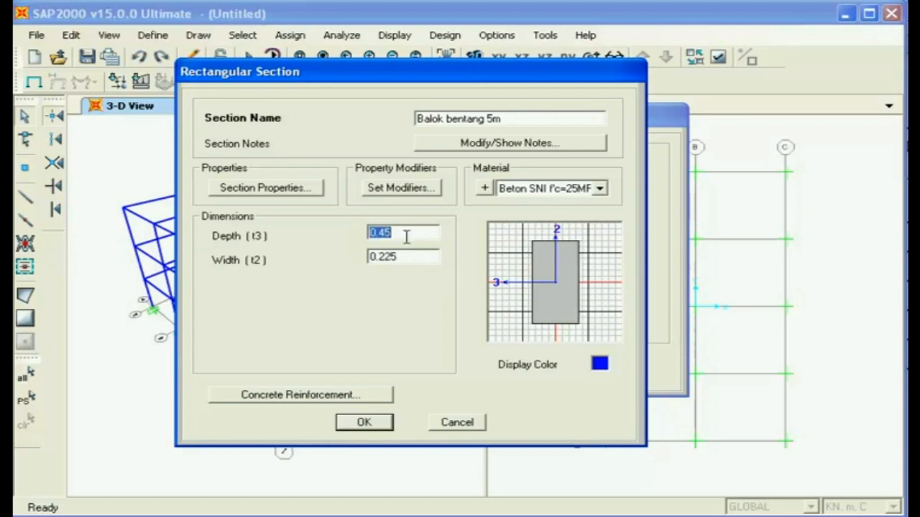
- Round the section's width up to 0.25 m and save the Balok bentang 5m section
double_click(398, 257)
click(434, 257)
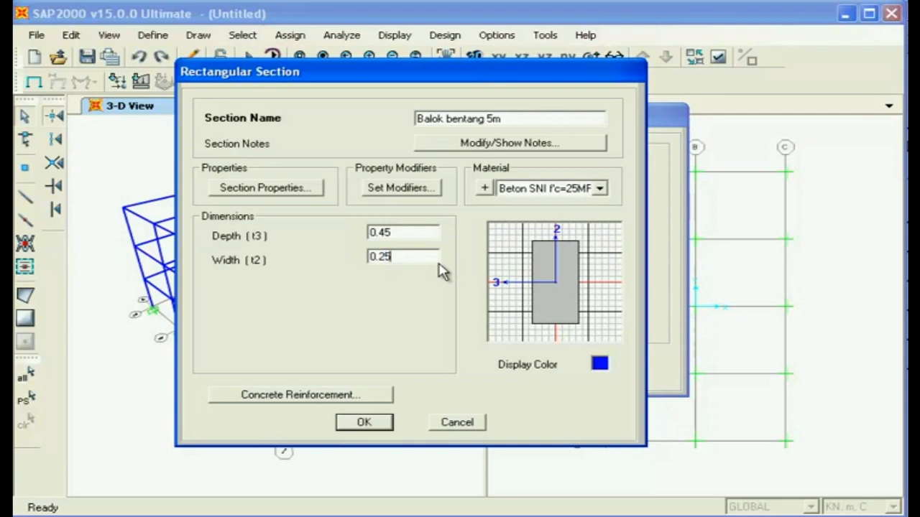
click(364, 423)
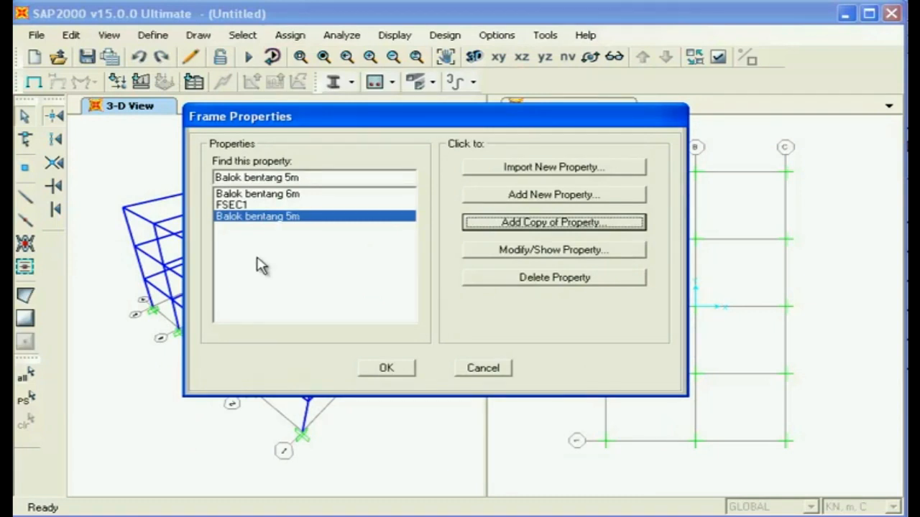
click(332, 291)
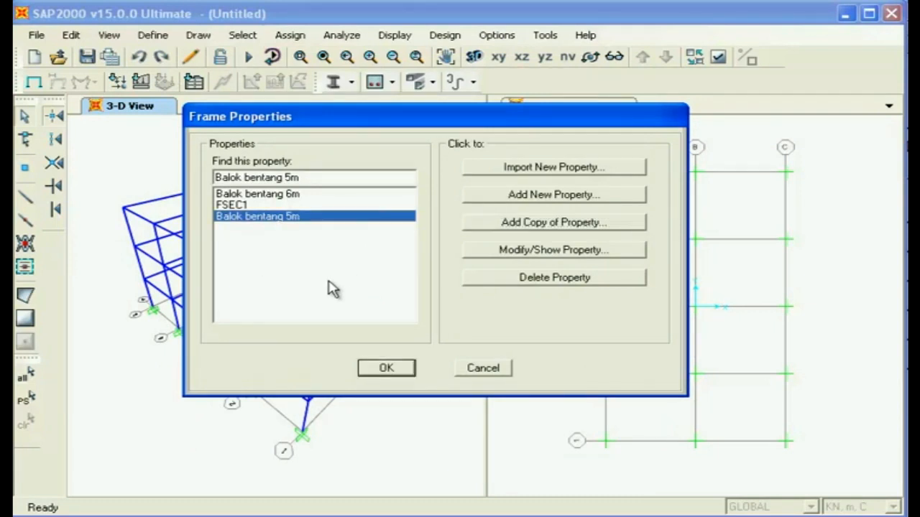